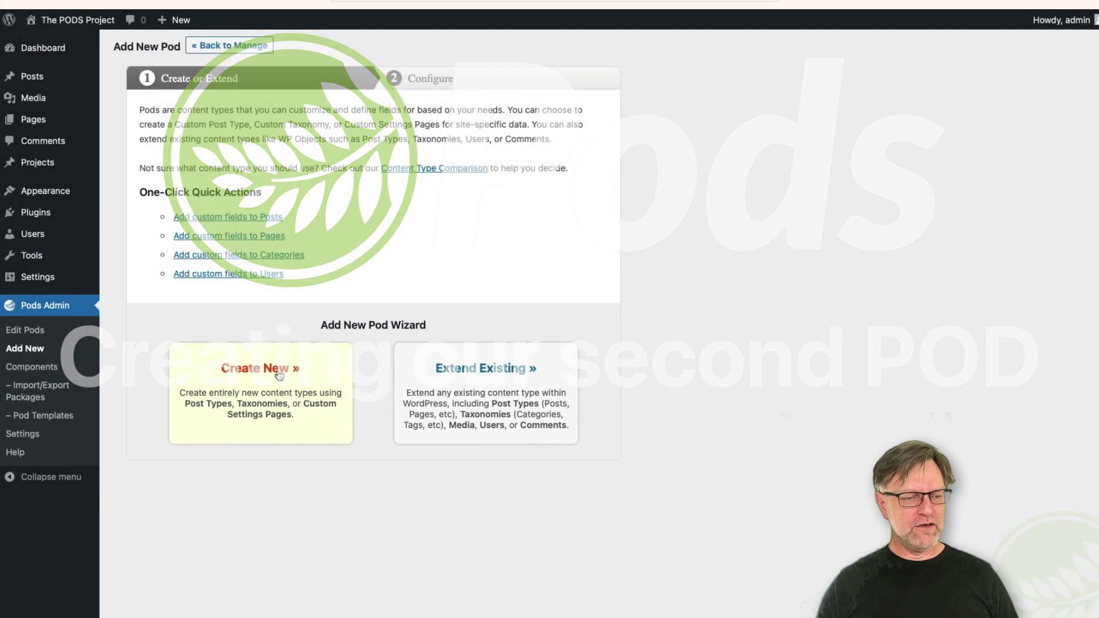
Create a new custom post type pod with singular label Course and plural Courses
click(279, 381)
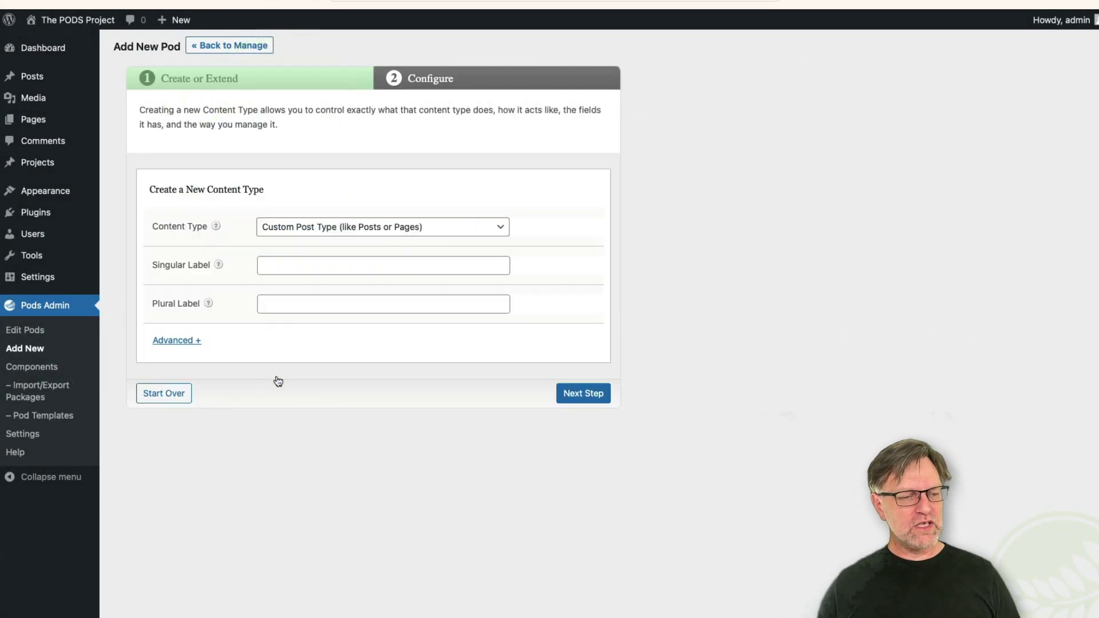
click(298, 264)
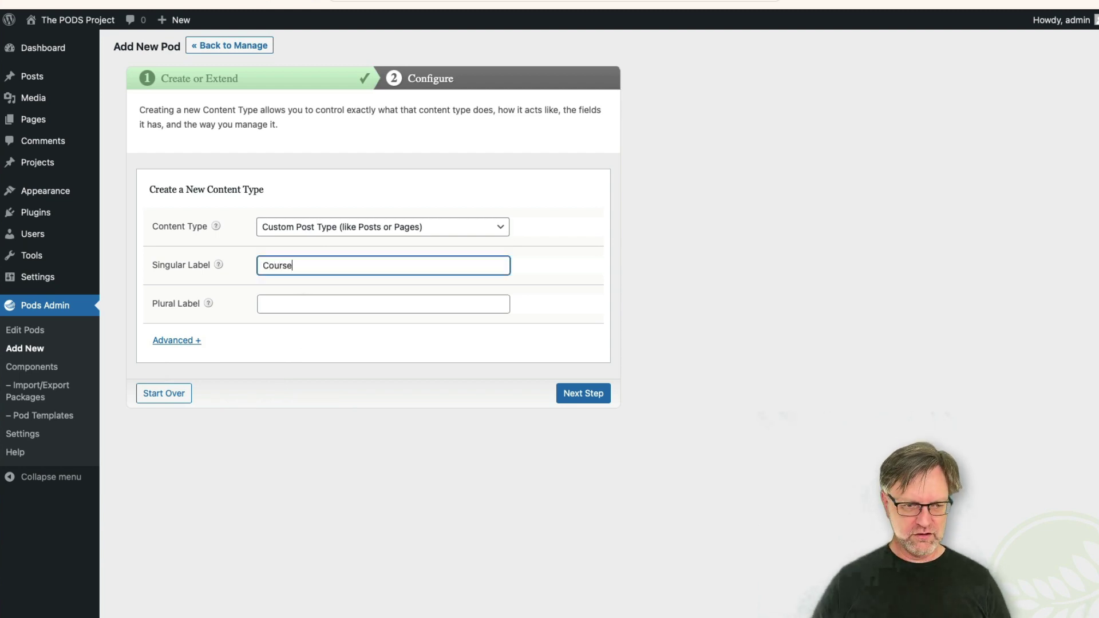
click(263, 304)
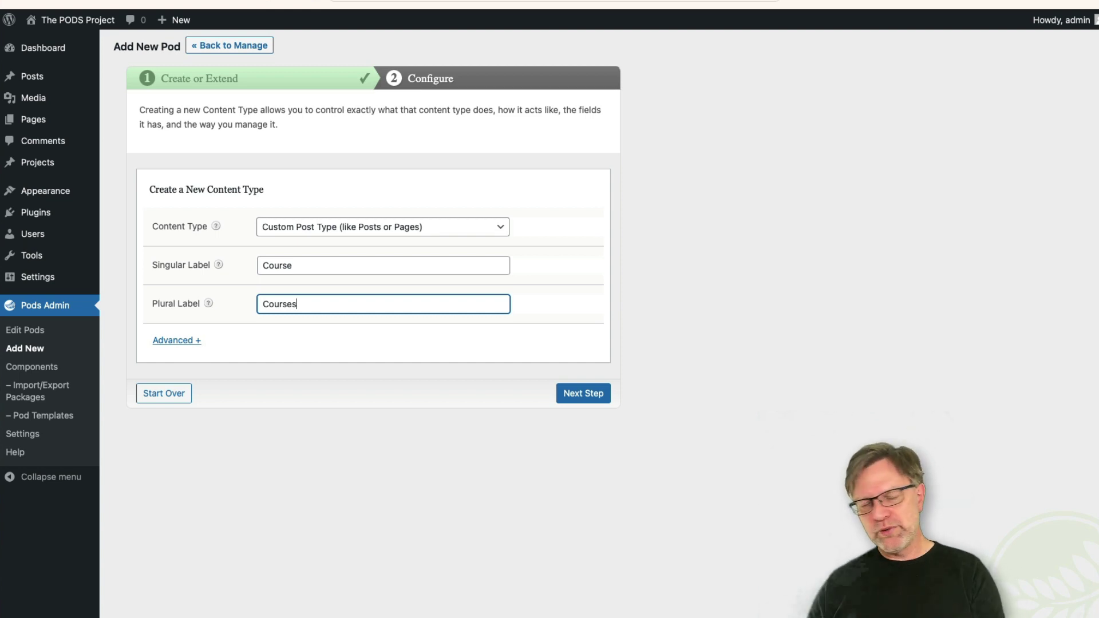
click(574, 397)
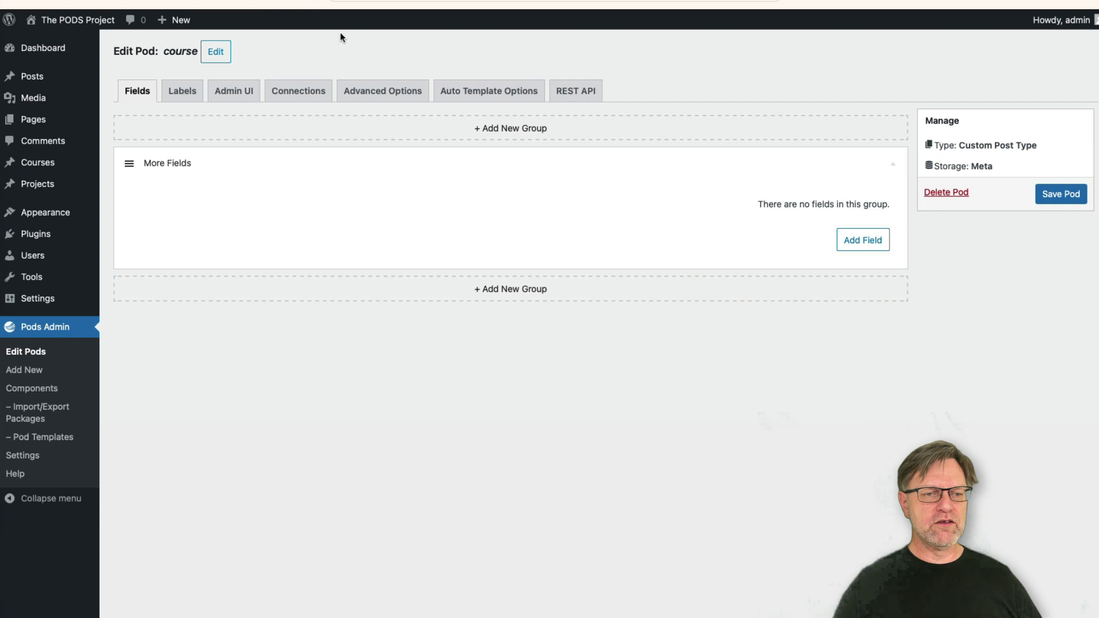
click(378, 92)
scroll(493, 449, down, 8)
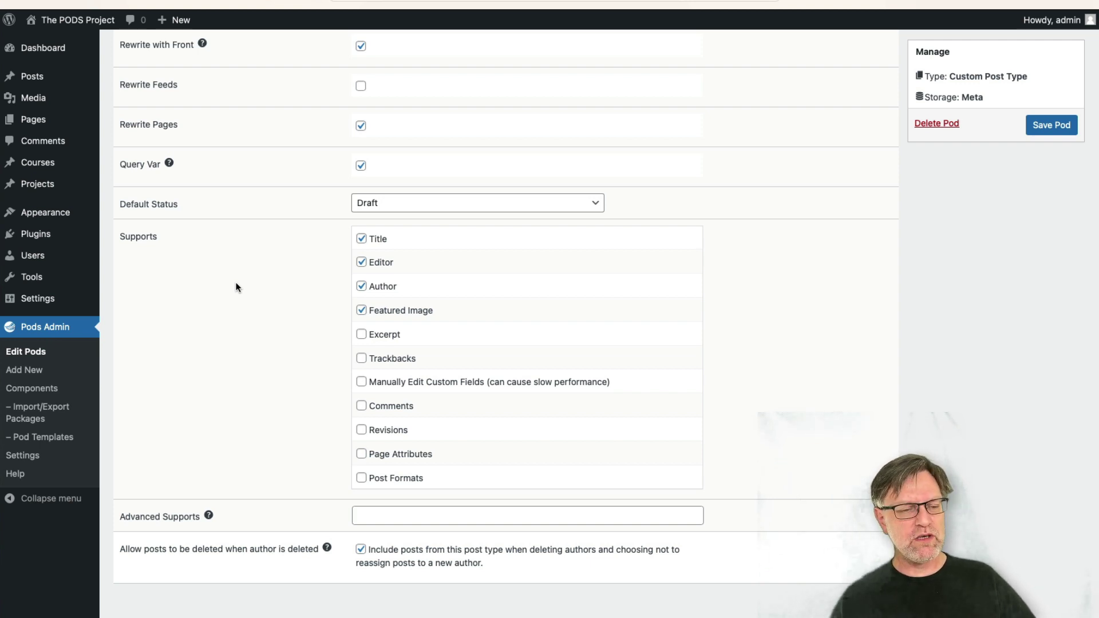
scroll(235, 216, up, 10)
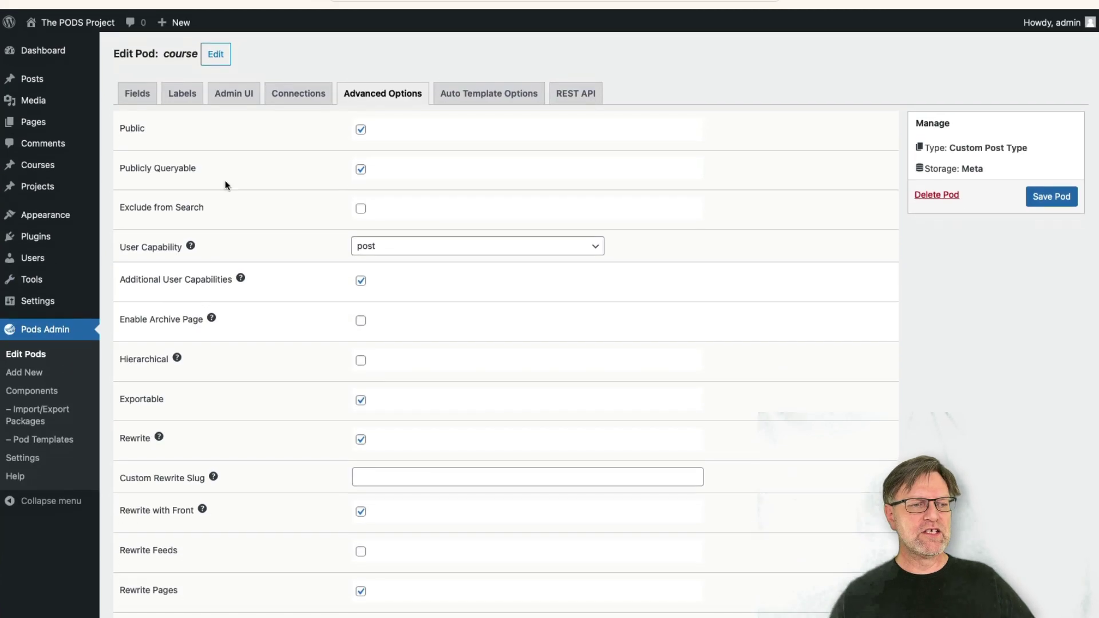
click(138, 90)
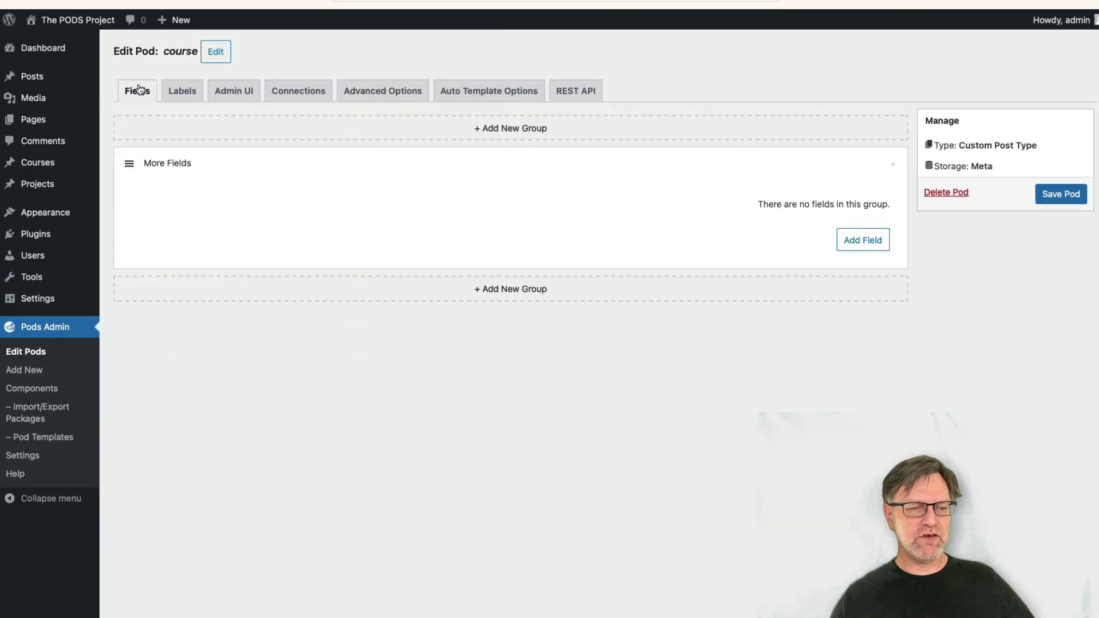
Add a Plain Text field labelled Course Code (course_code) to the More Fields group
click(869, 241)
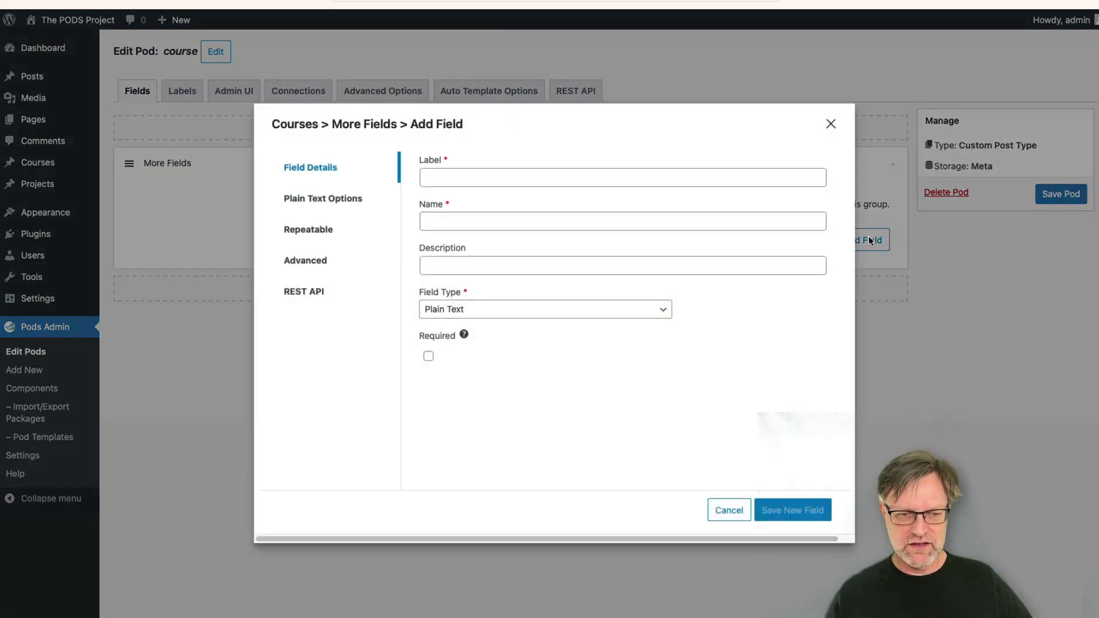
click(442, 174)
text(Course Code)
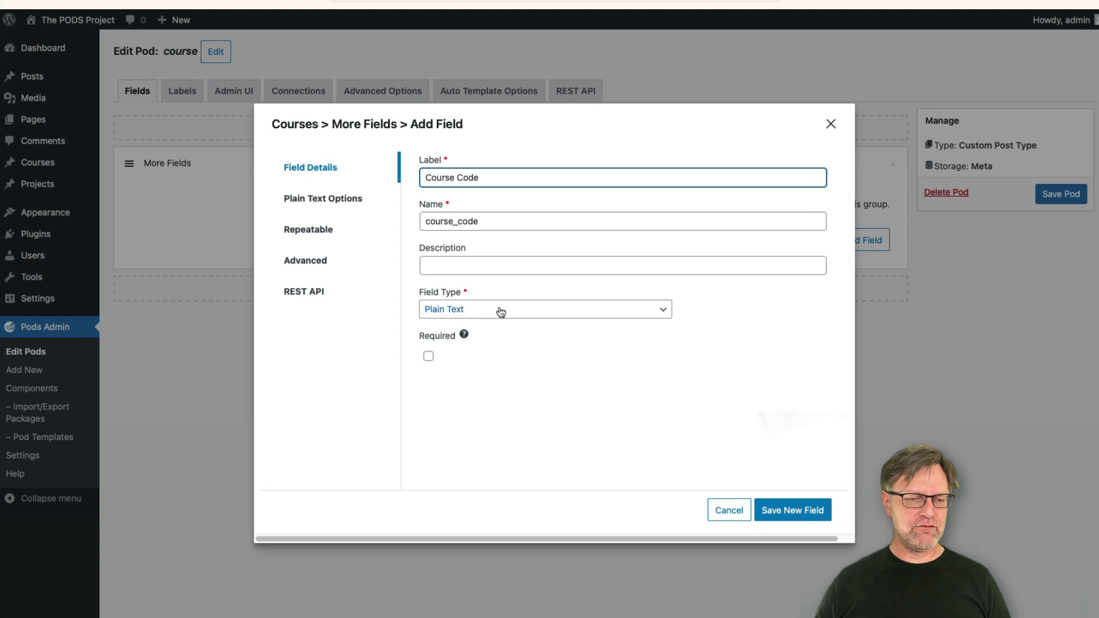
click(784, 517)
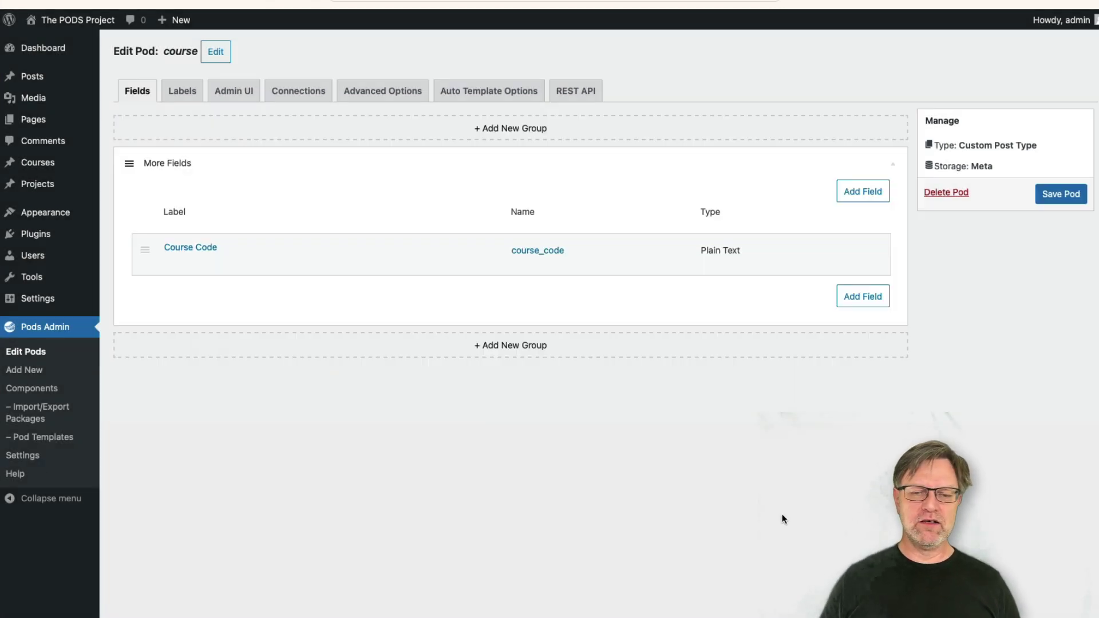
Start a Semester field as a Relationship to a Simple (custom defined list)
click(879, 297)
click(440, 176)
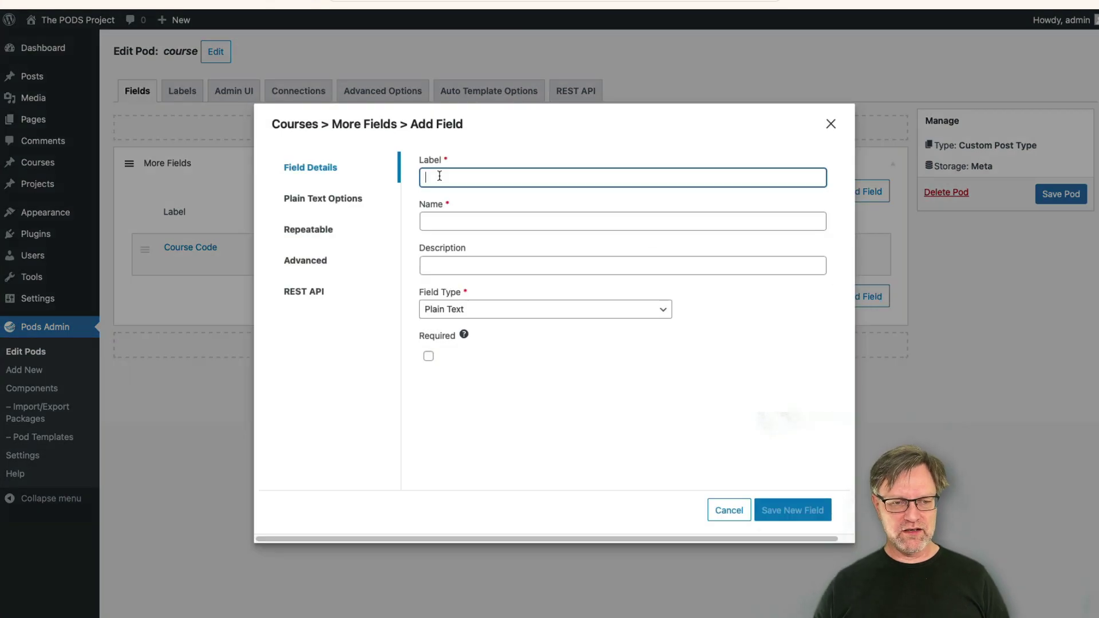
text(Semester)
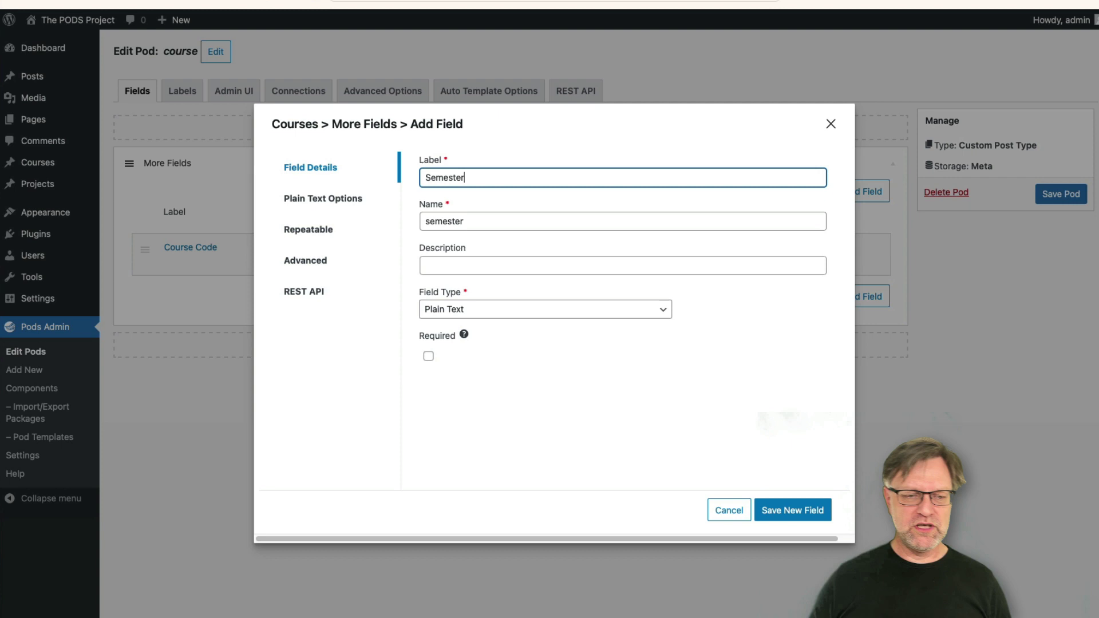
click(662, 311)
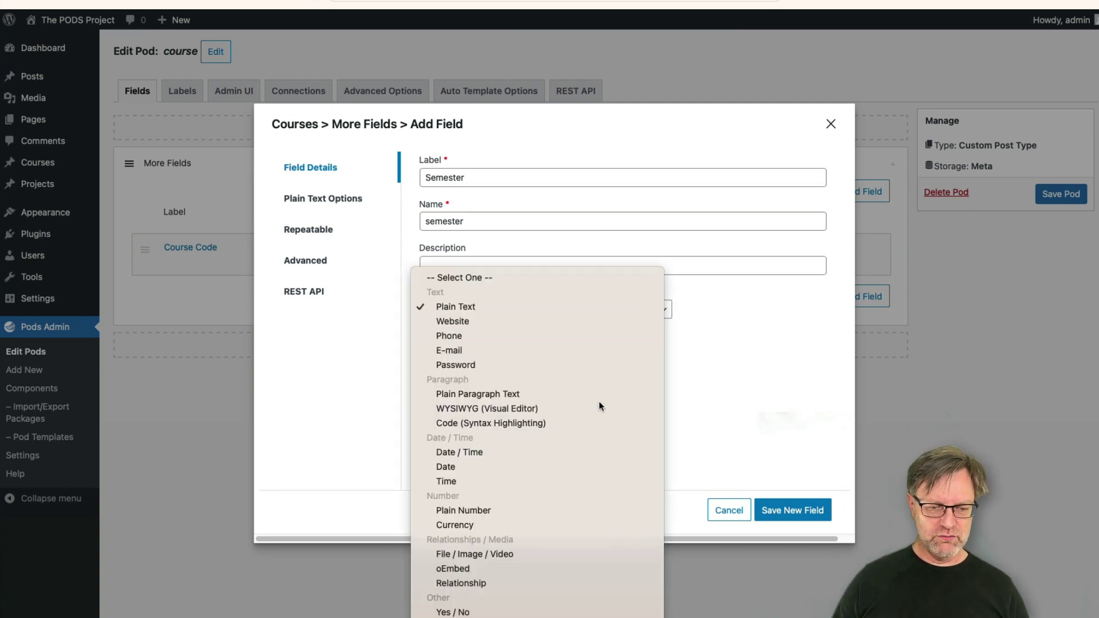
click(544, 583)
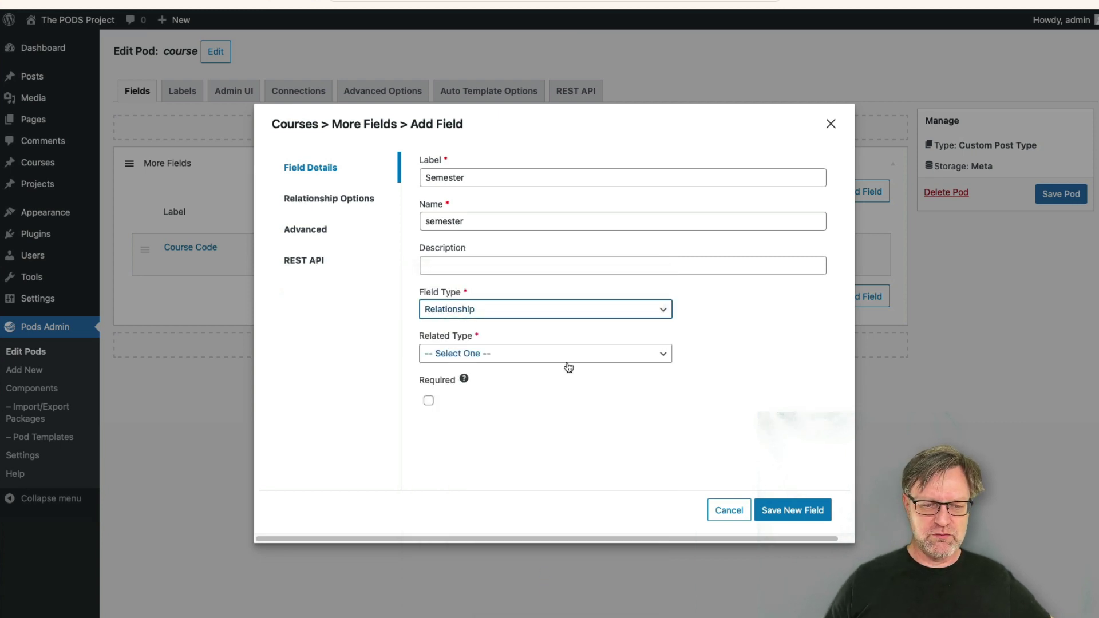
click(564, 354)
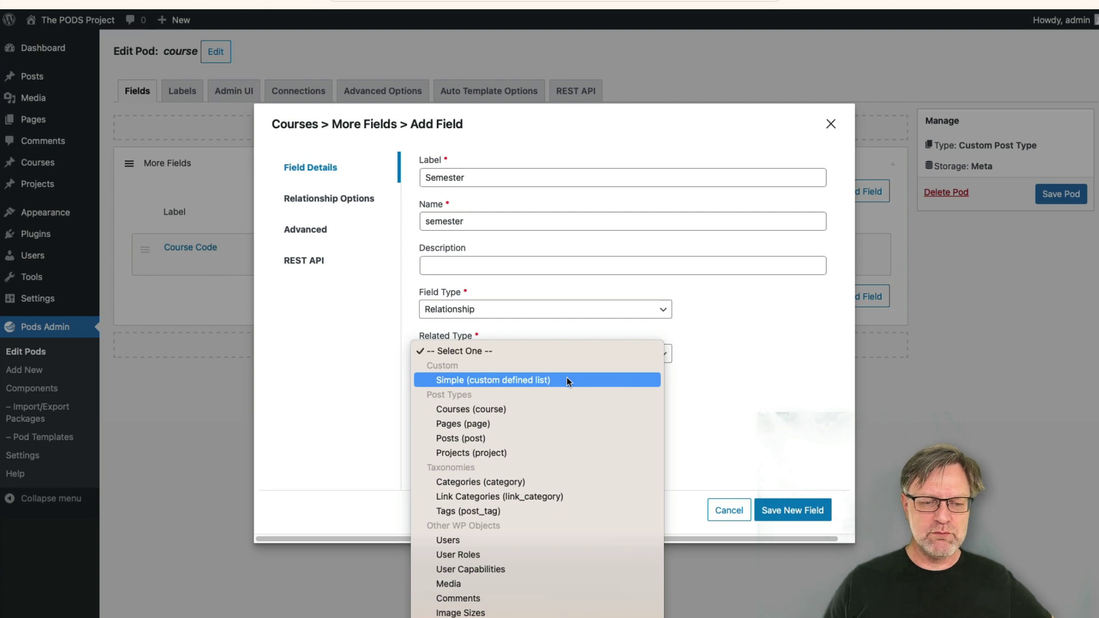
click(567, 379)
Enter the list options Spring 23, Autumn 23 and Spring 24, and save the field
click(530, 401)
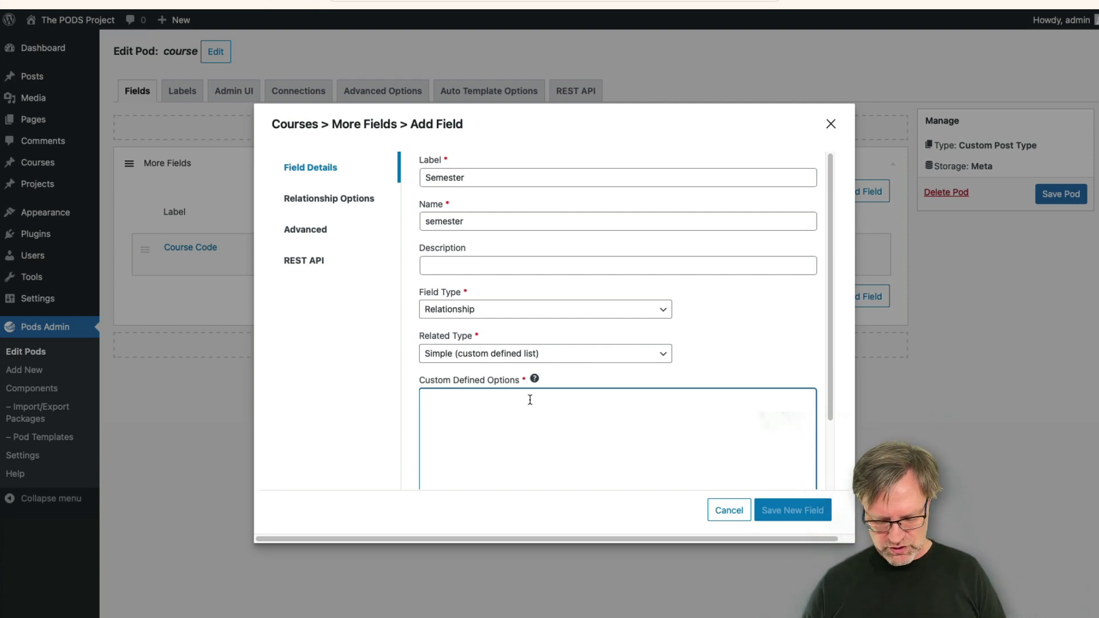
text(S23)
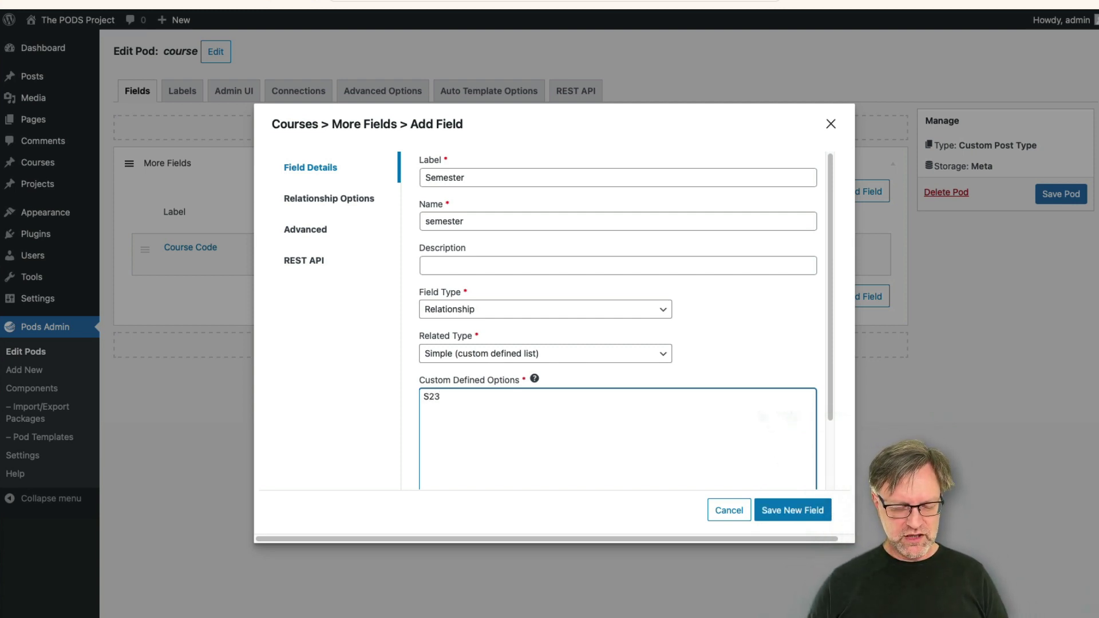
key(BackSpace)
key(BackSpace)
text(prin)
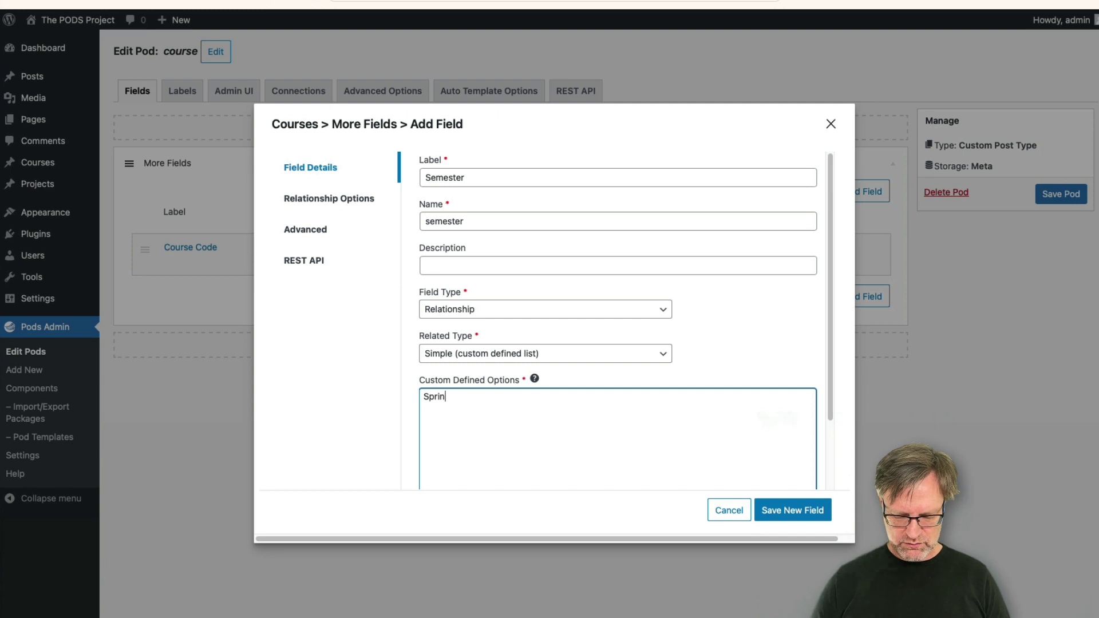
text(g 23)
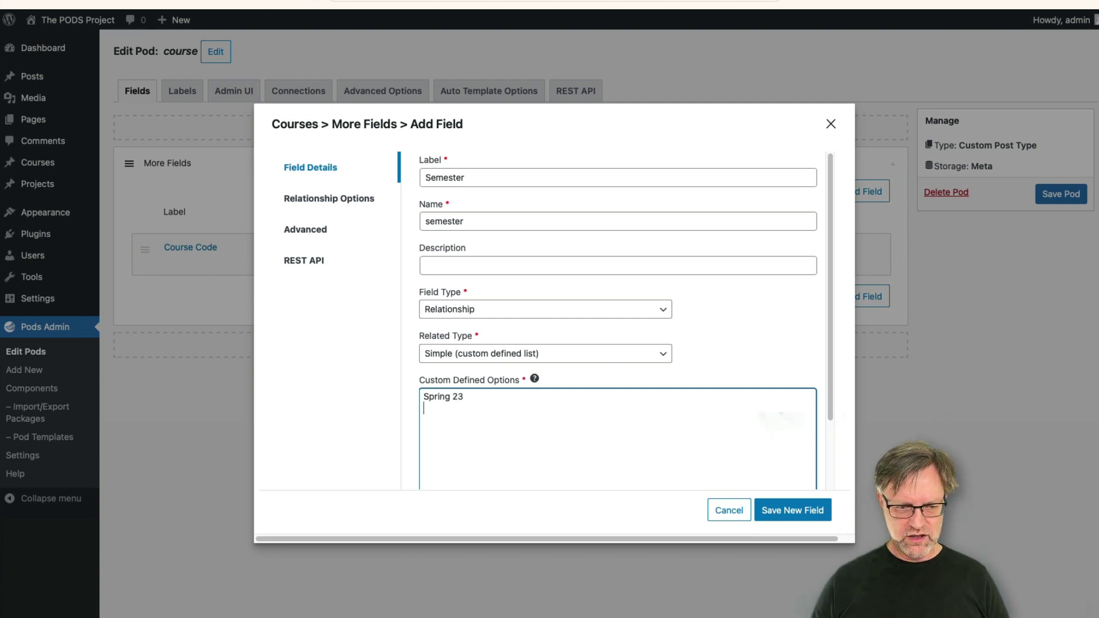
key(Return)
text(Autumn 23)
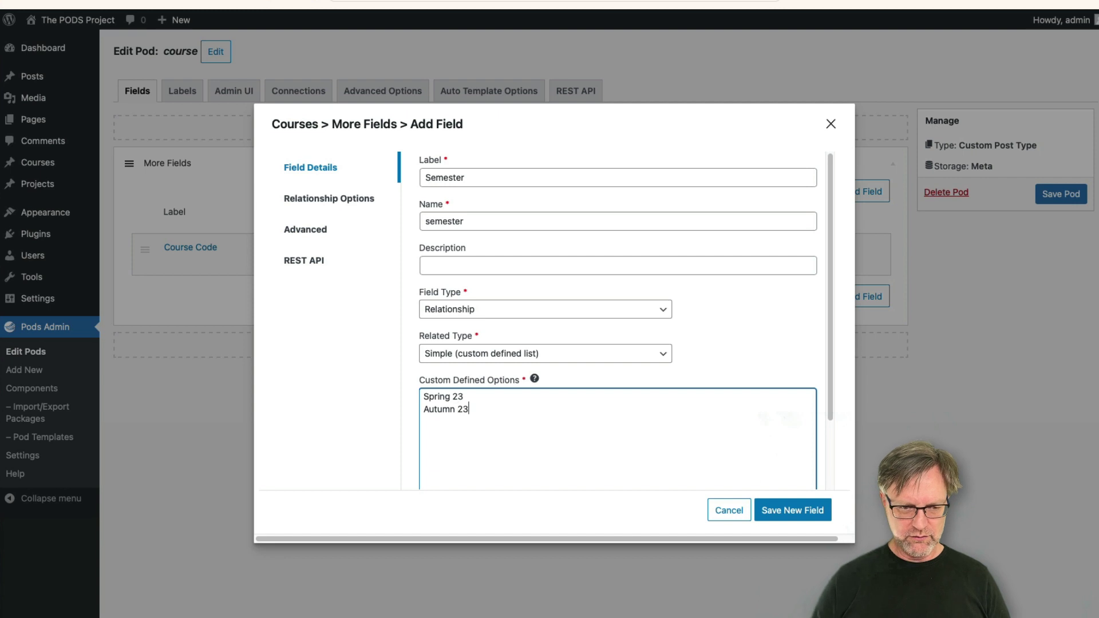
key(Return)
text(Spring 24)
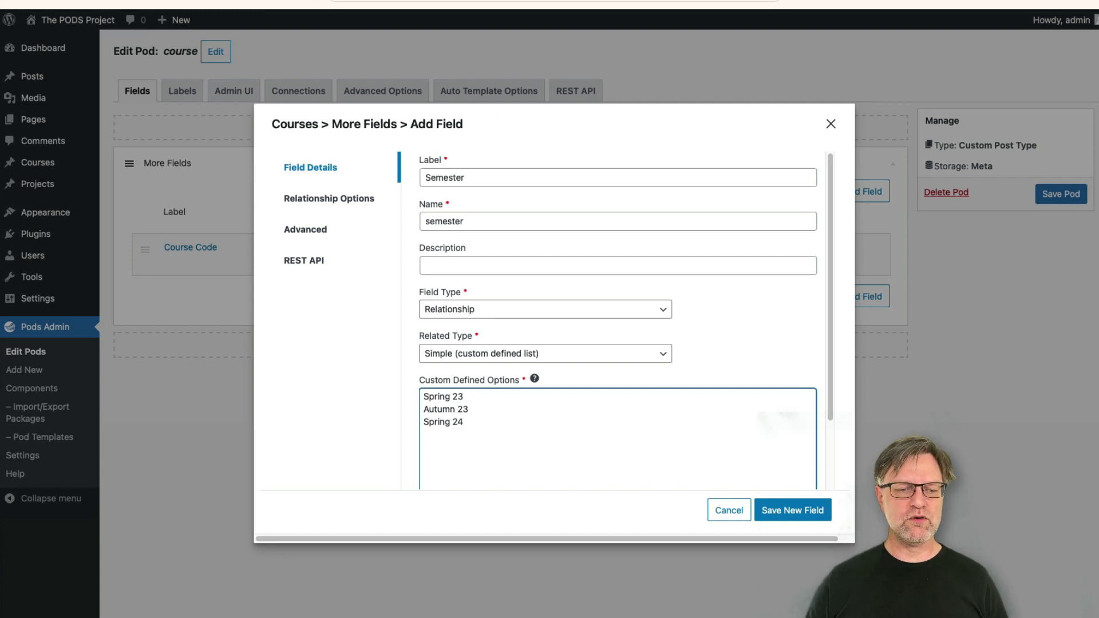
click(827, 516)
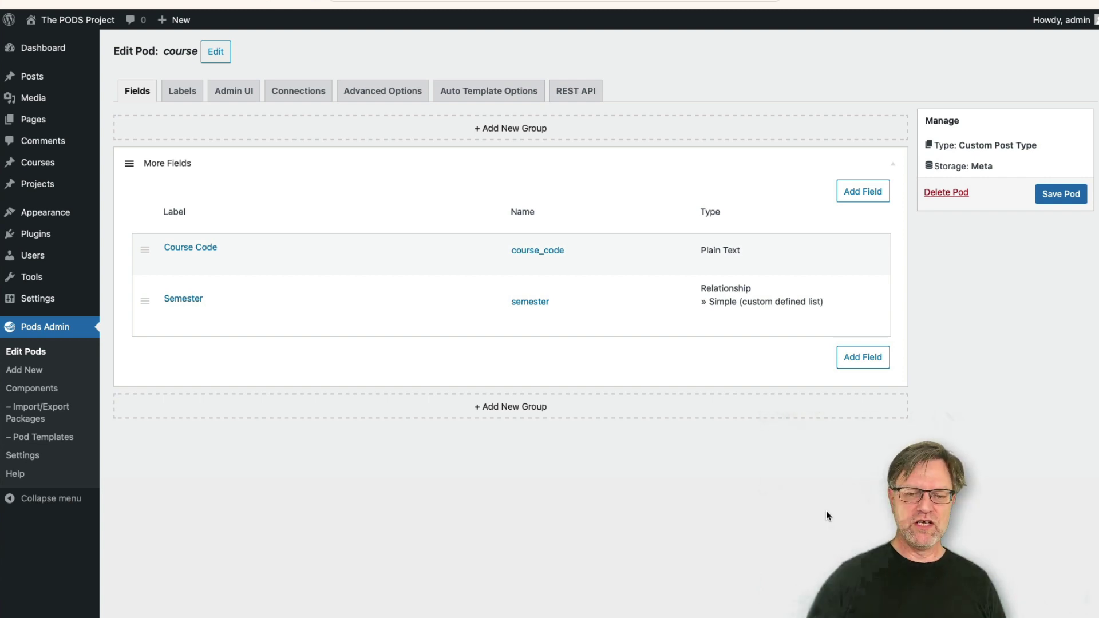
Add a new field labelled Students, replacing a mistyped label, as a Relationship to Users
click(856, 356)
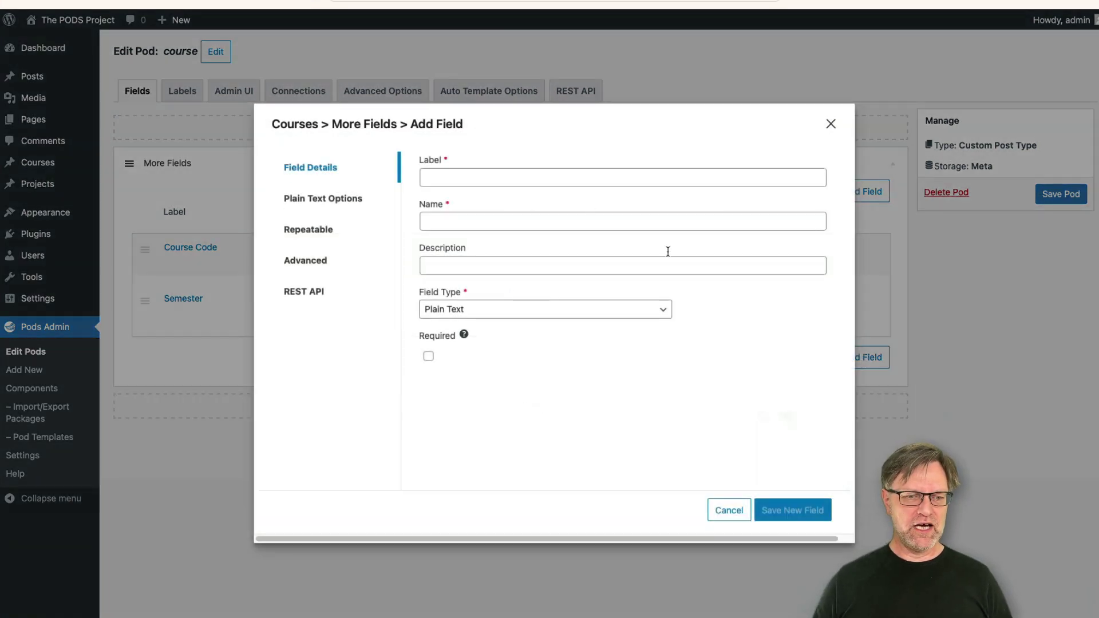
click(501, 175)
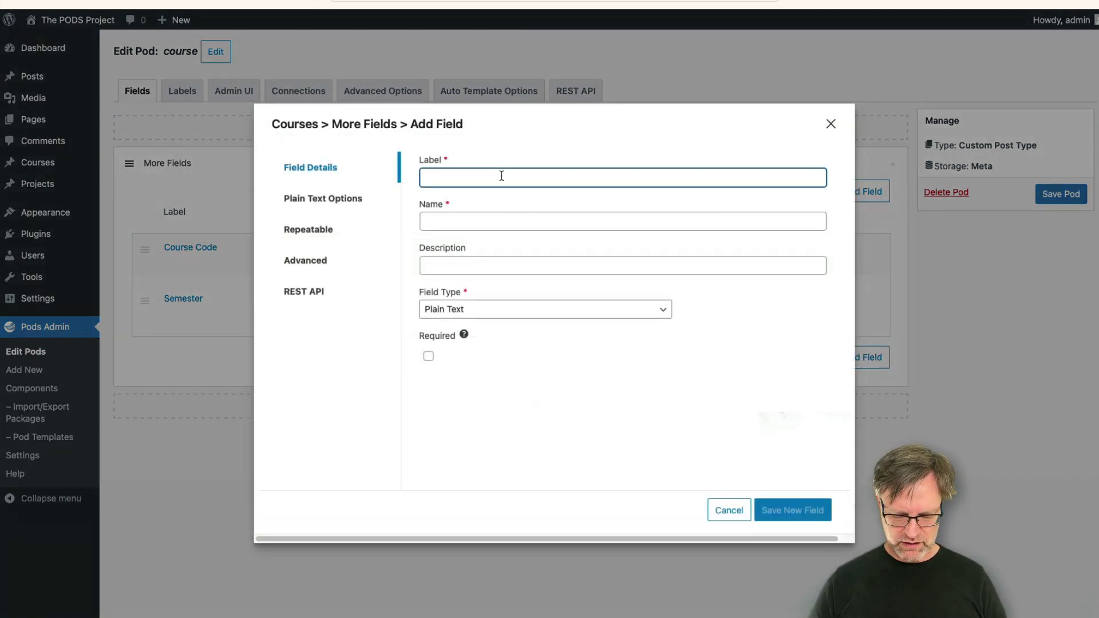
text(Particis)
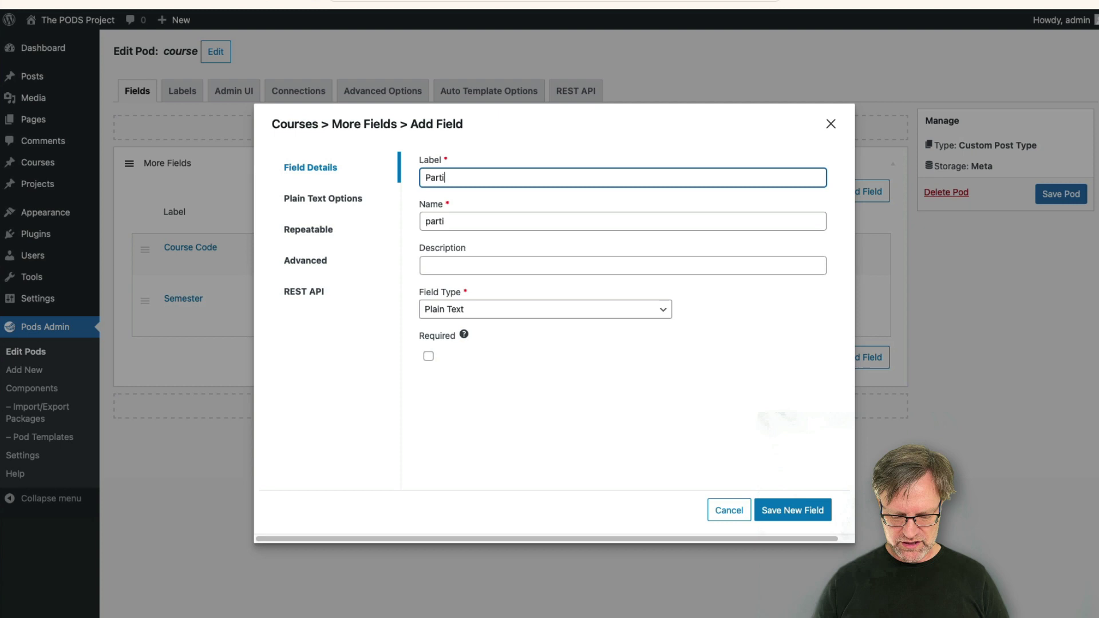
double_click(497, 177)
text(Students)
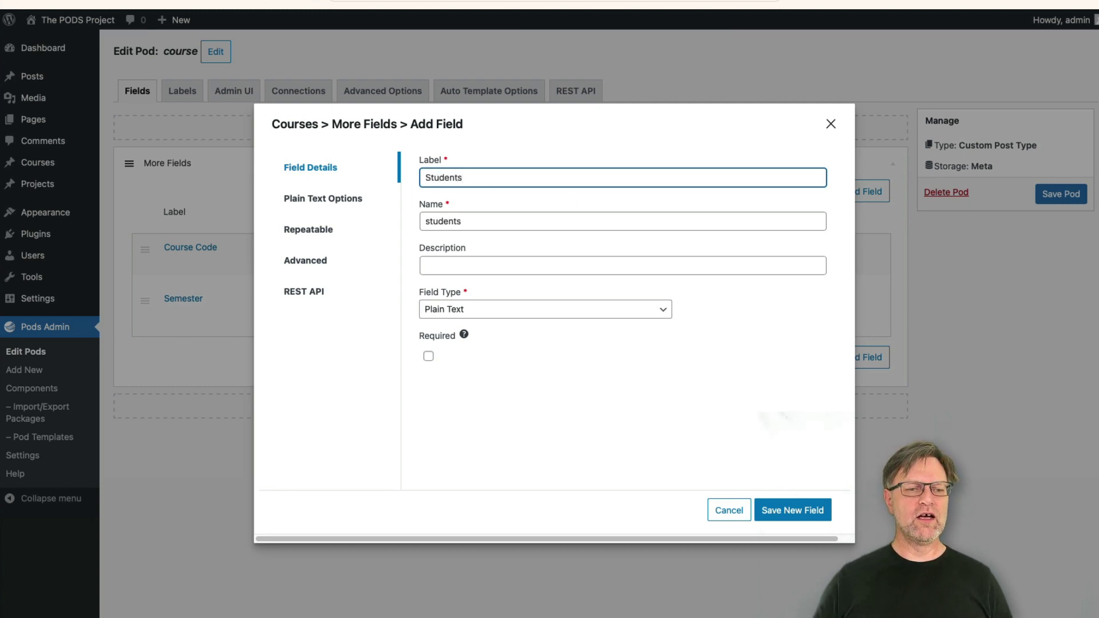
key(Tab)
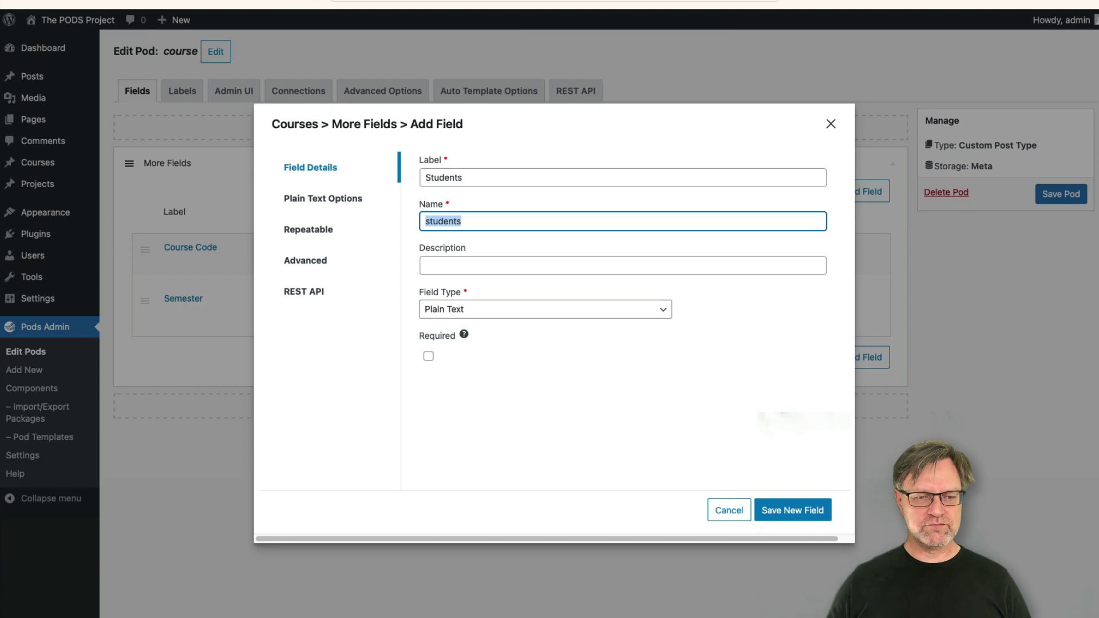
click(586, 309)
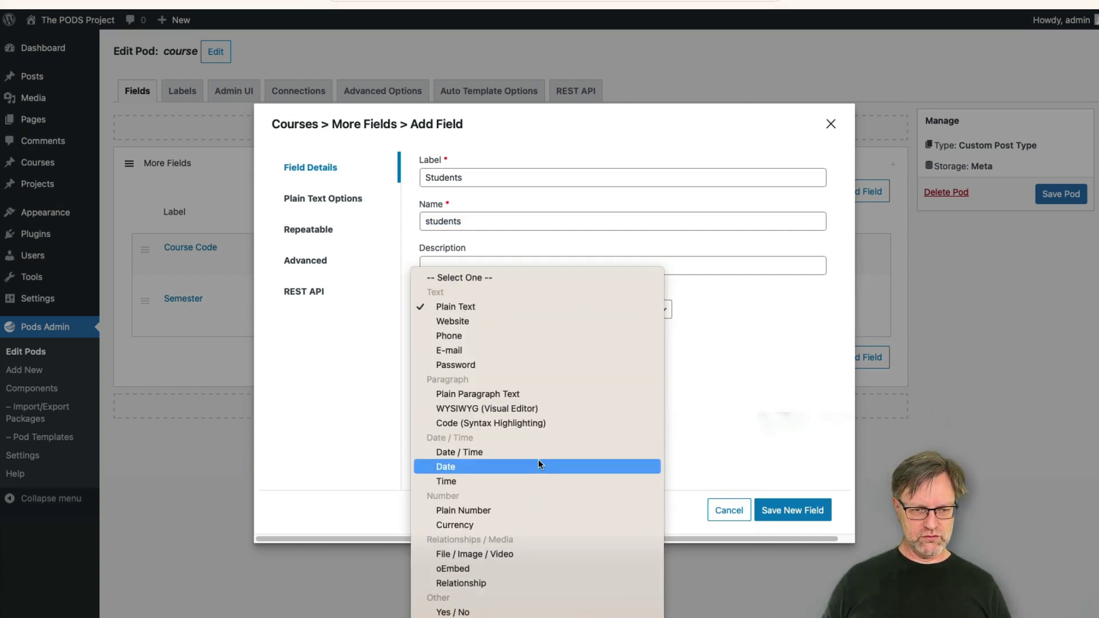
click(531, 582)
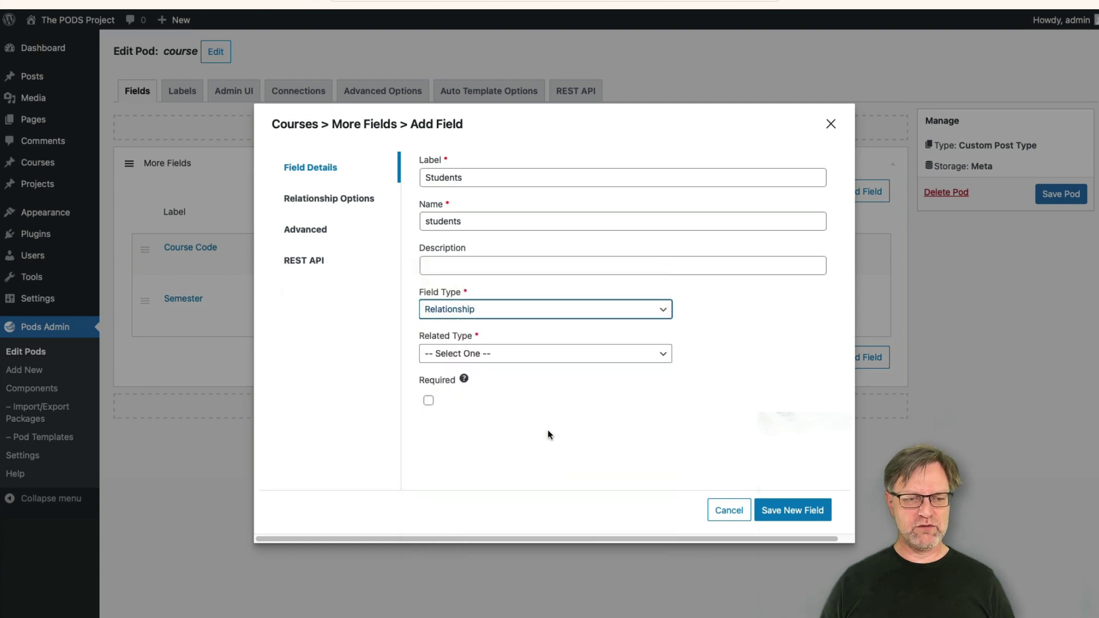
click(527, 352)
click(515, 541)
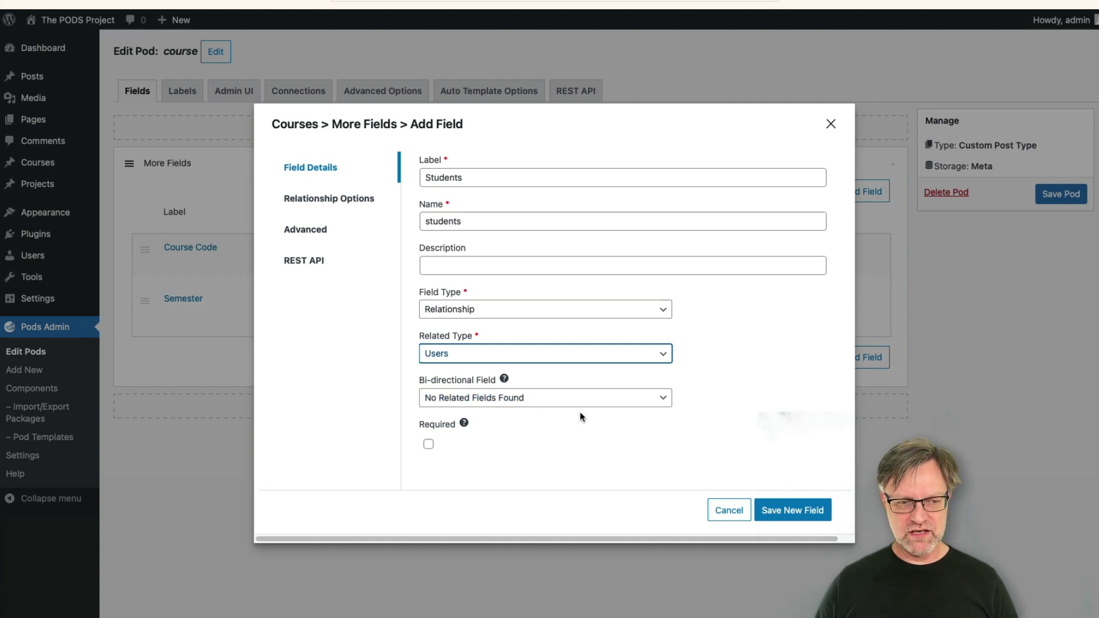
Set Students to Multiple Select with Autocomplete input, untick Allow Add New, and save it
click(327, 199)
click(533, 177)
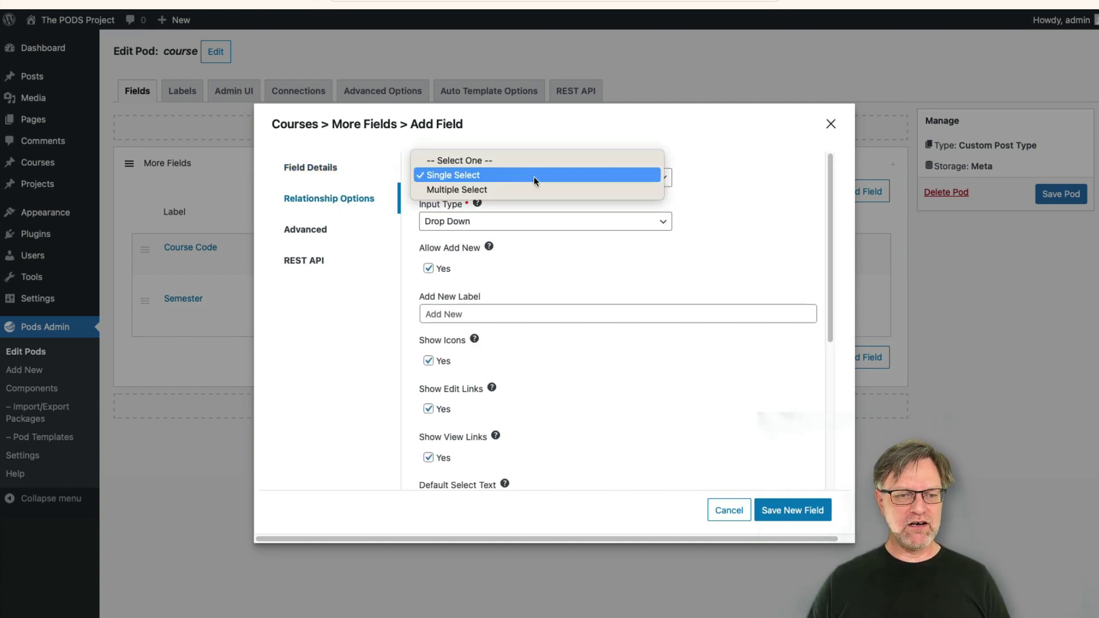
click(534, 190)
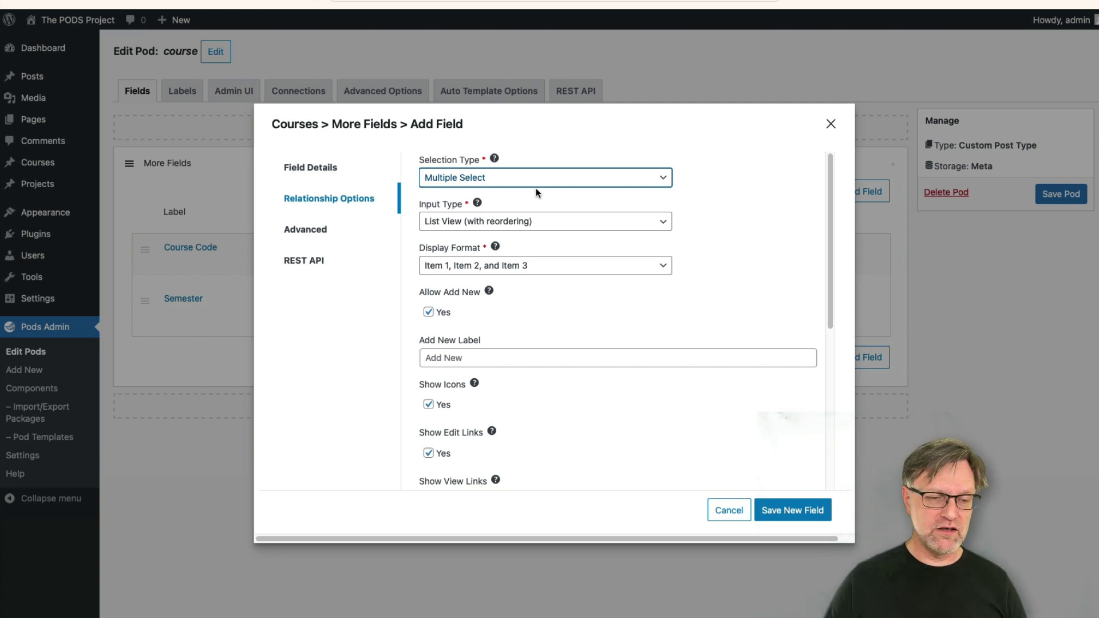
click(581, 225)
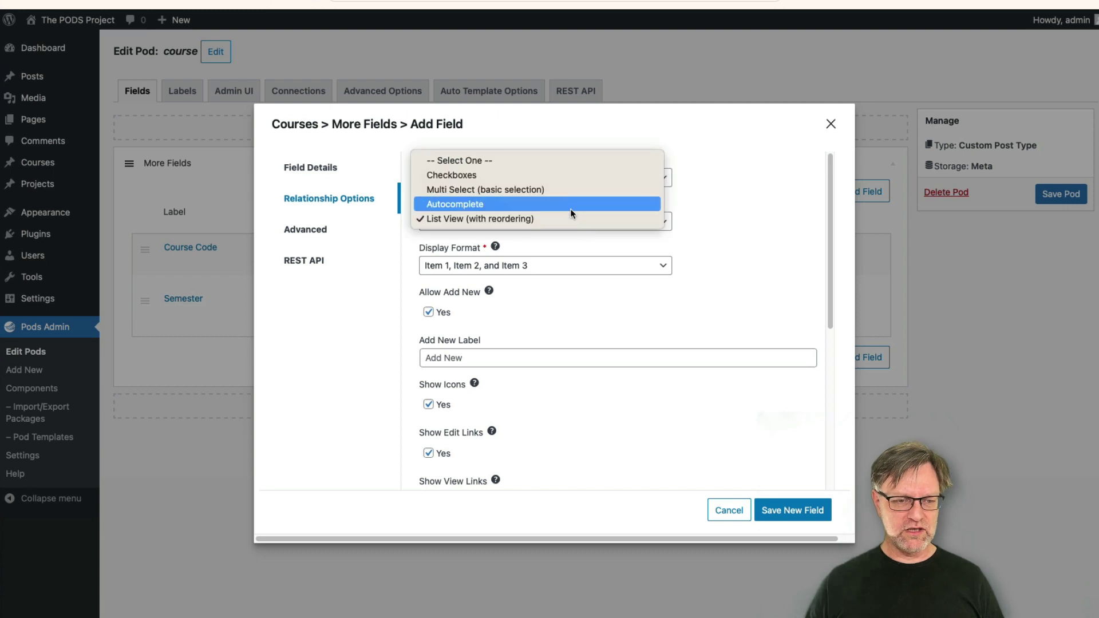
click(570, 208)
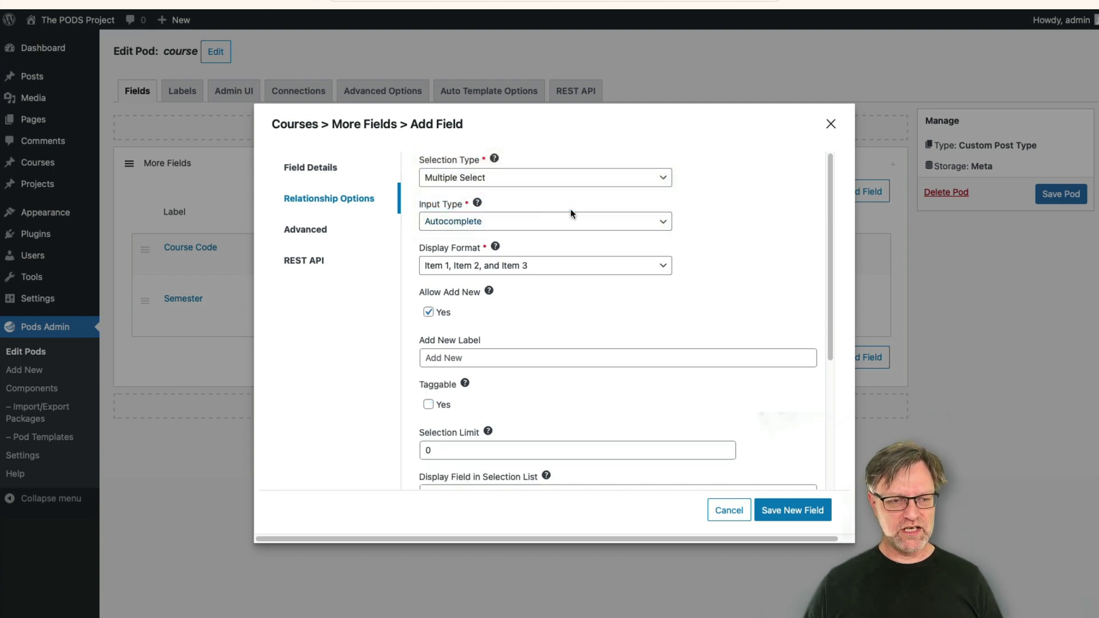
click(428, 312)
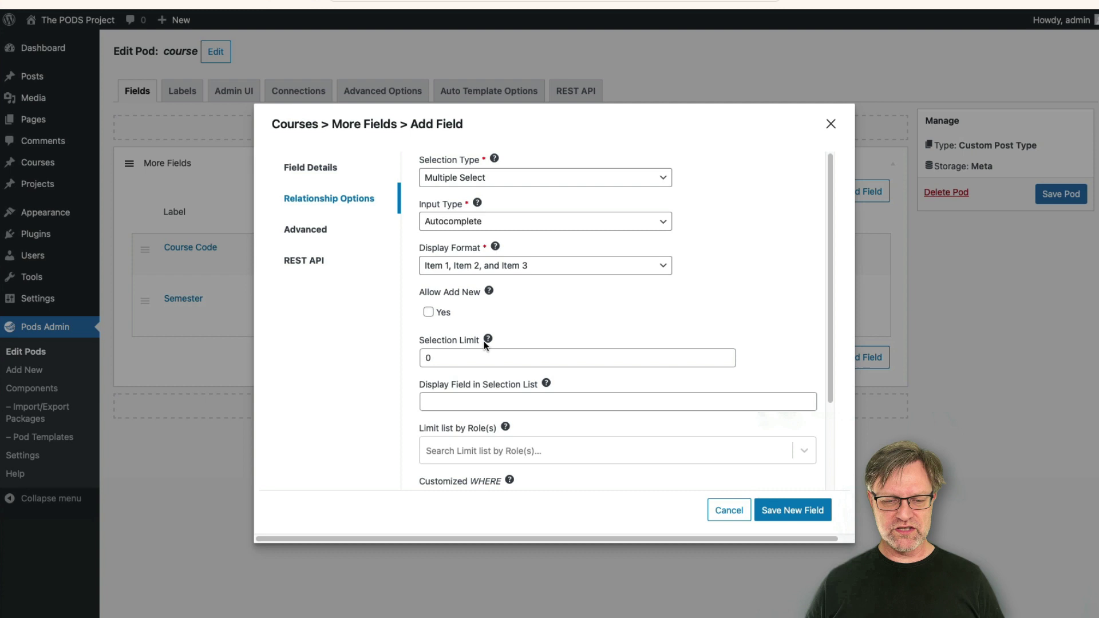
click(793, 511)
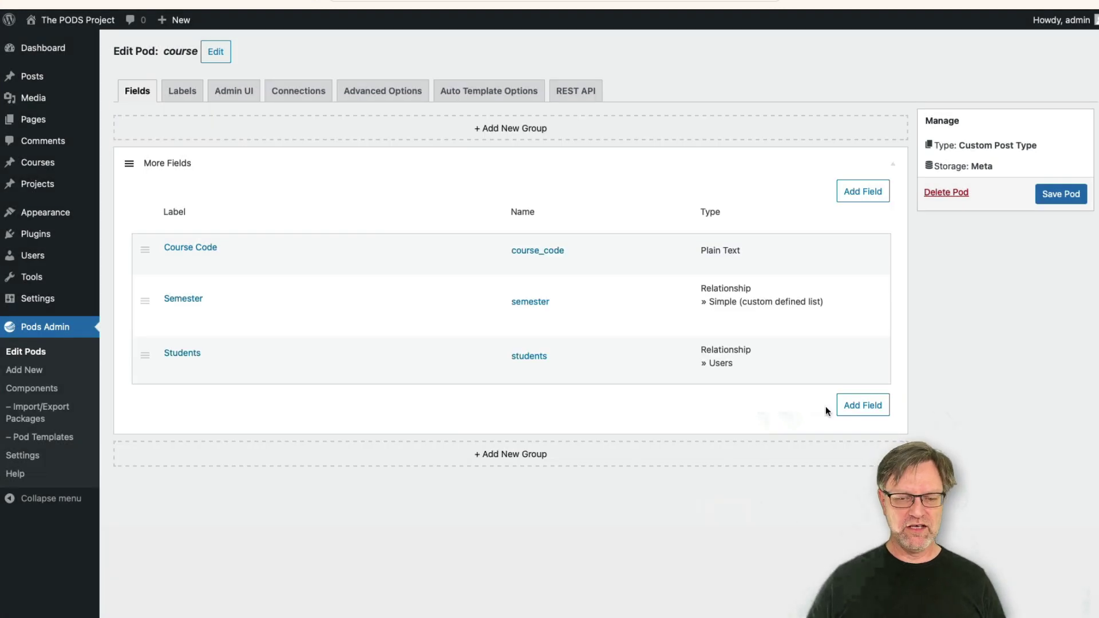
Add a Projects field as a Relationship related to Projects (project)
click(869, 404)
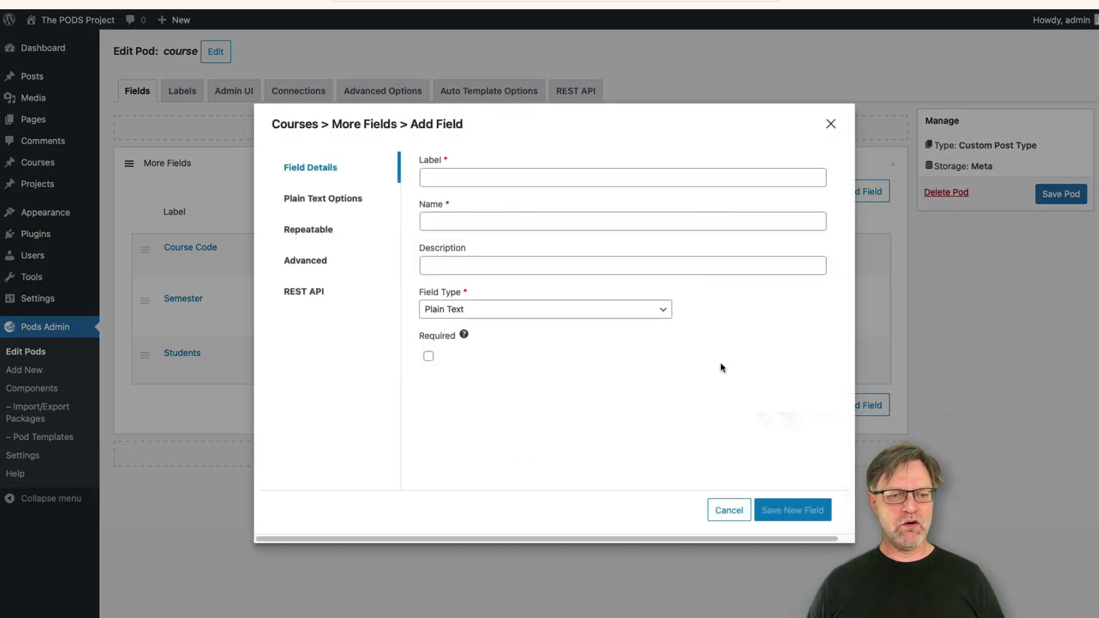
click(490, 178)
text(Projects)
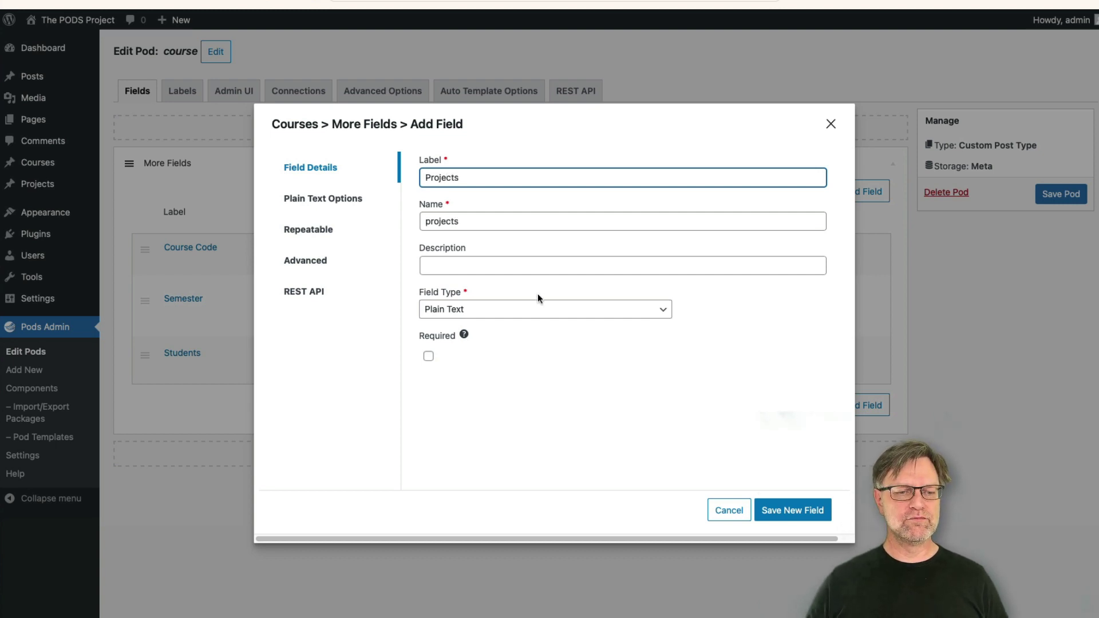
click(522, 310)
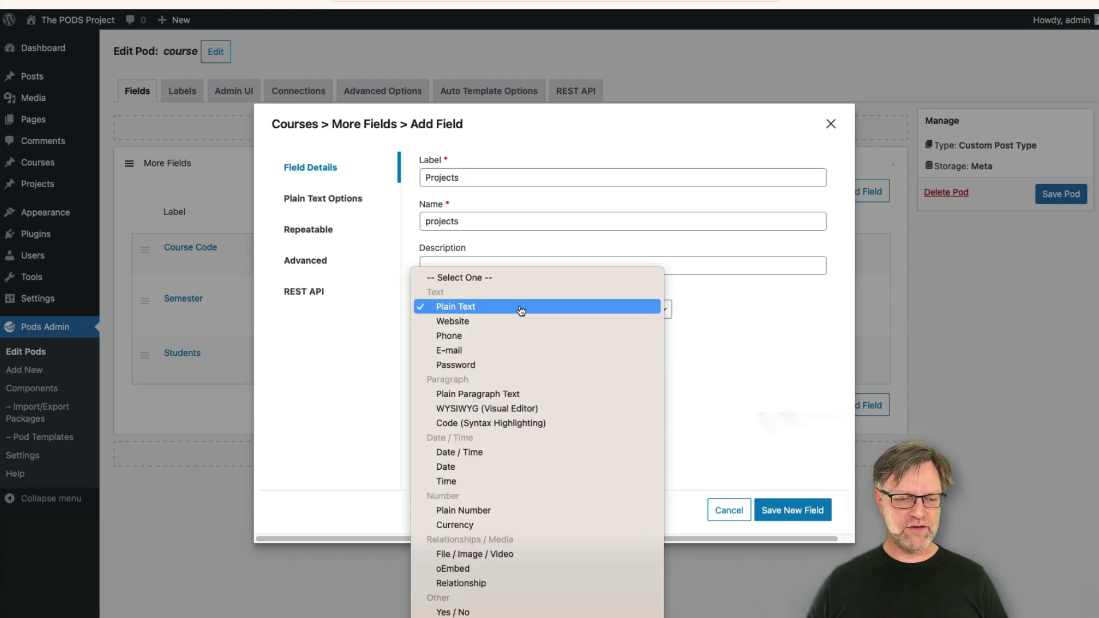
click(533, 582)
click(513, 351)
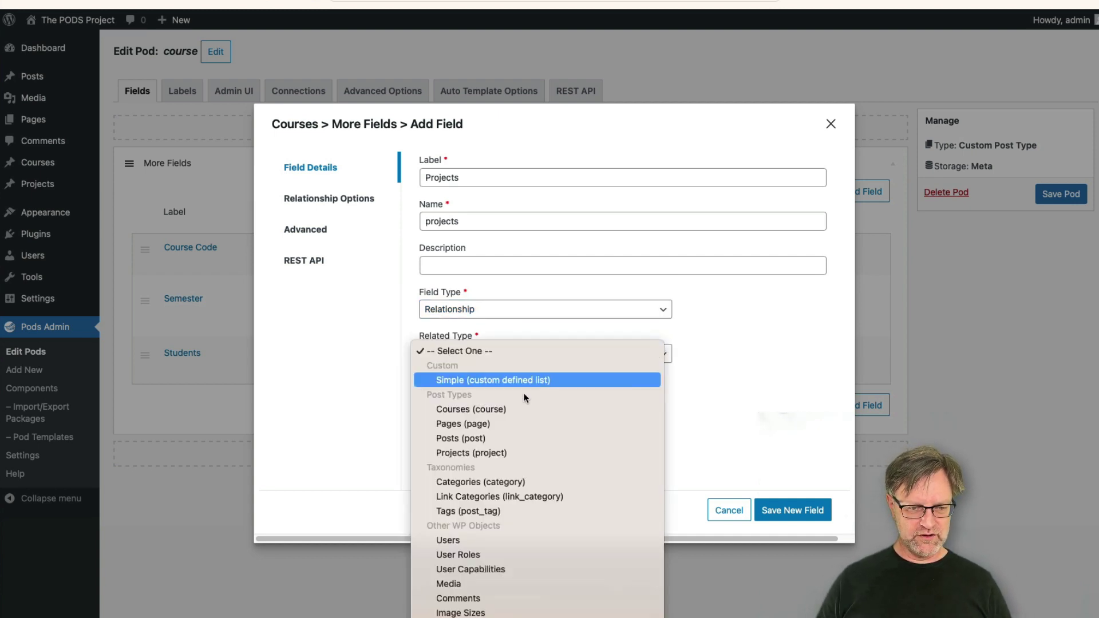
click(528, 447)
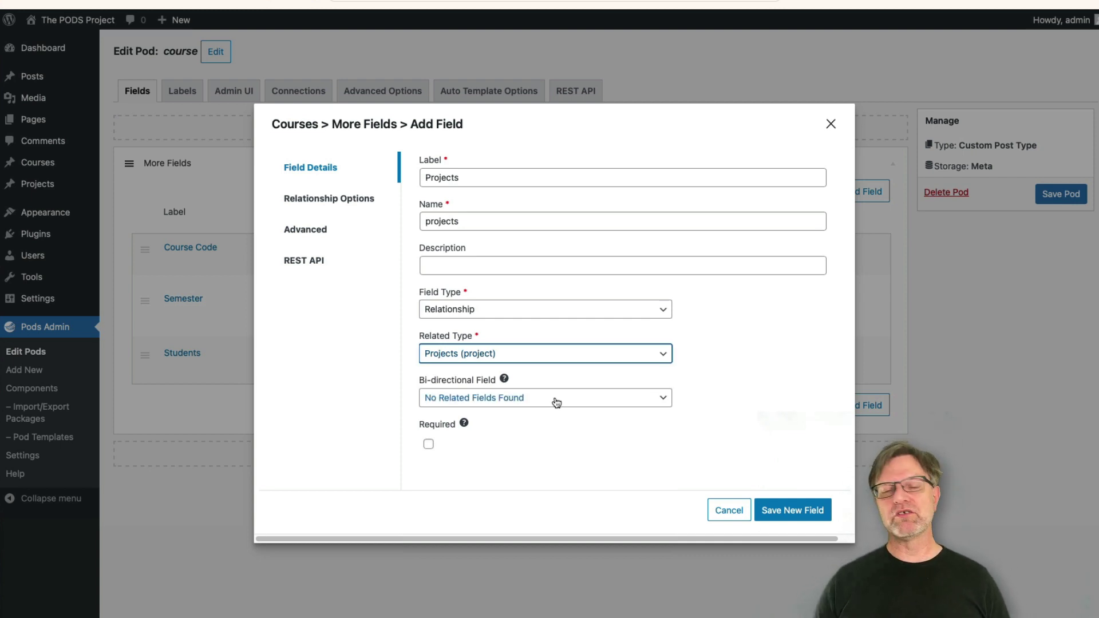
Save the Projects field and the Course pod, then return to the pods list
click(804, 506)
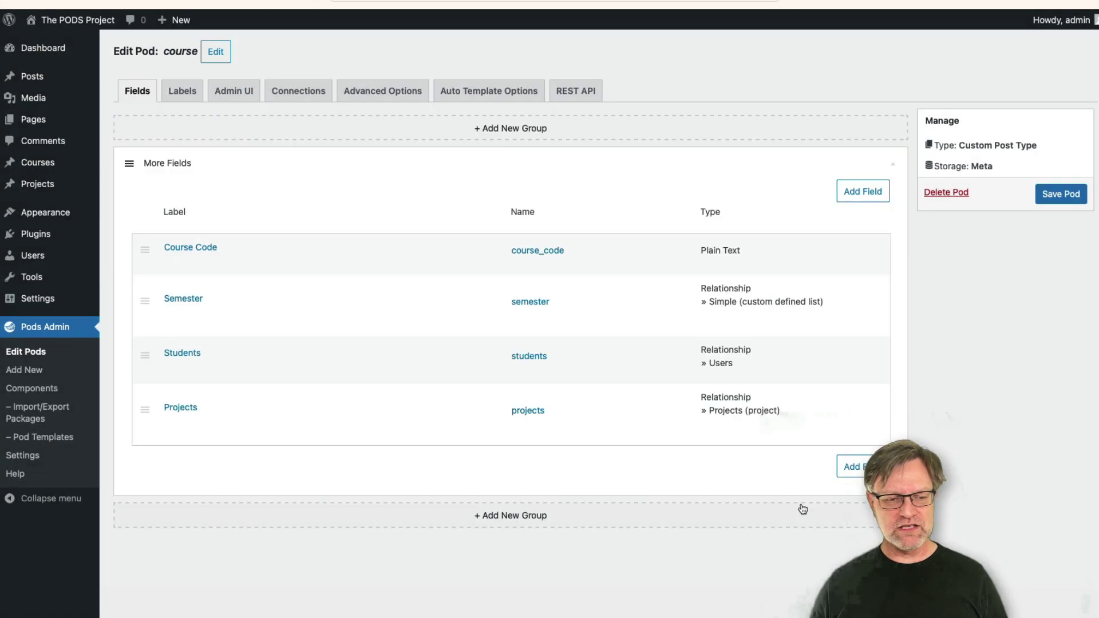
click(1062, 196)
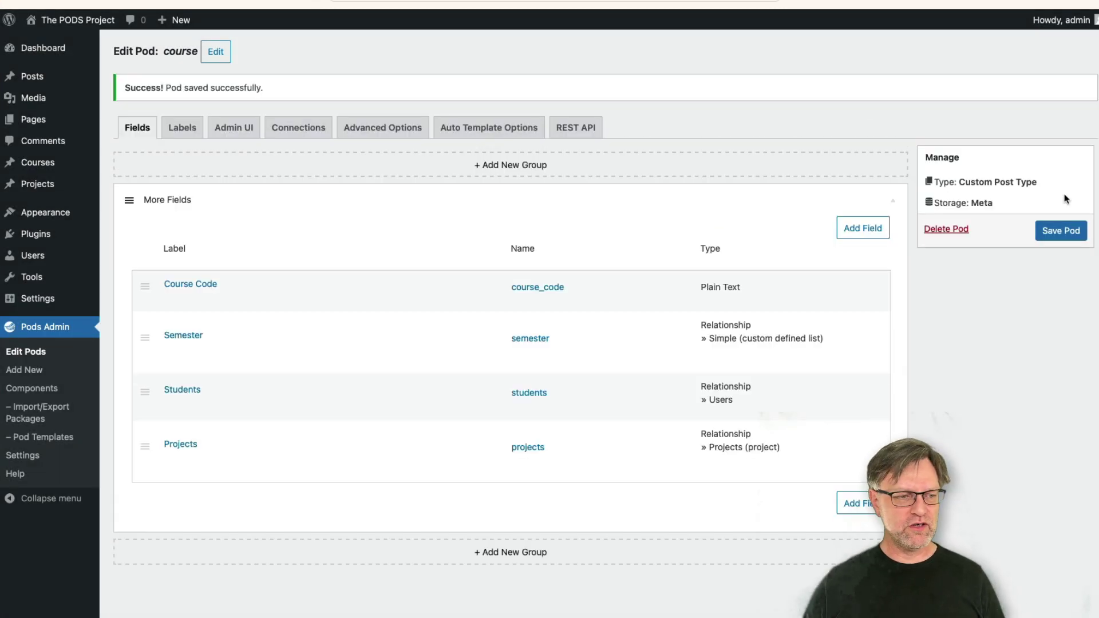
click(38, 353)
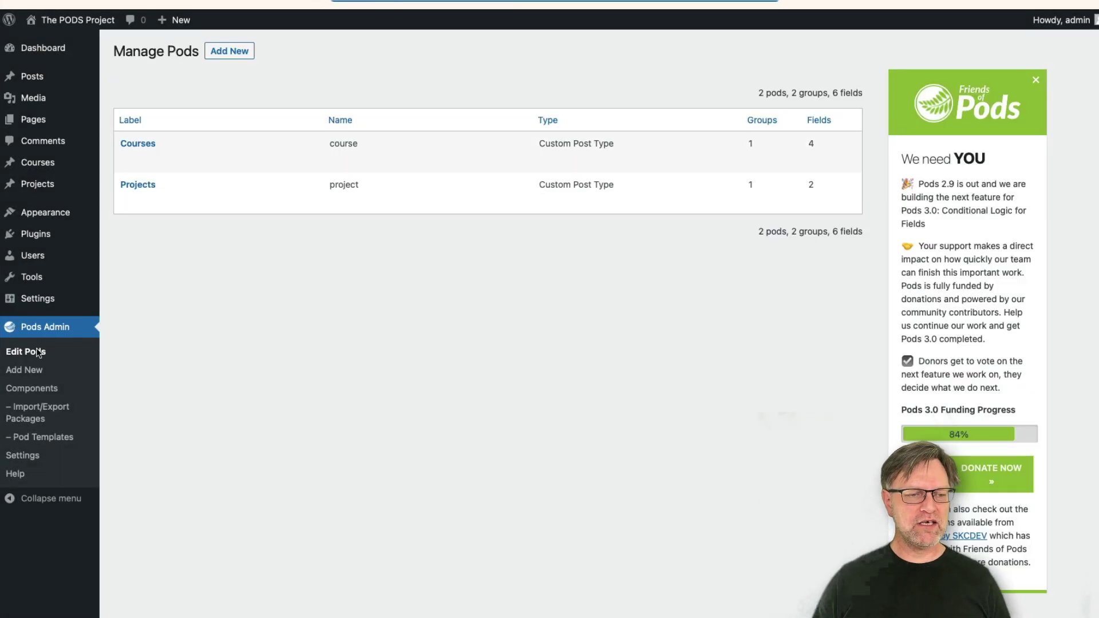
In the Project pod, add a Course field as a Relationship to Courses (course)
click(129, 185)
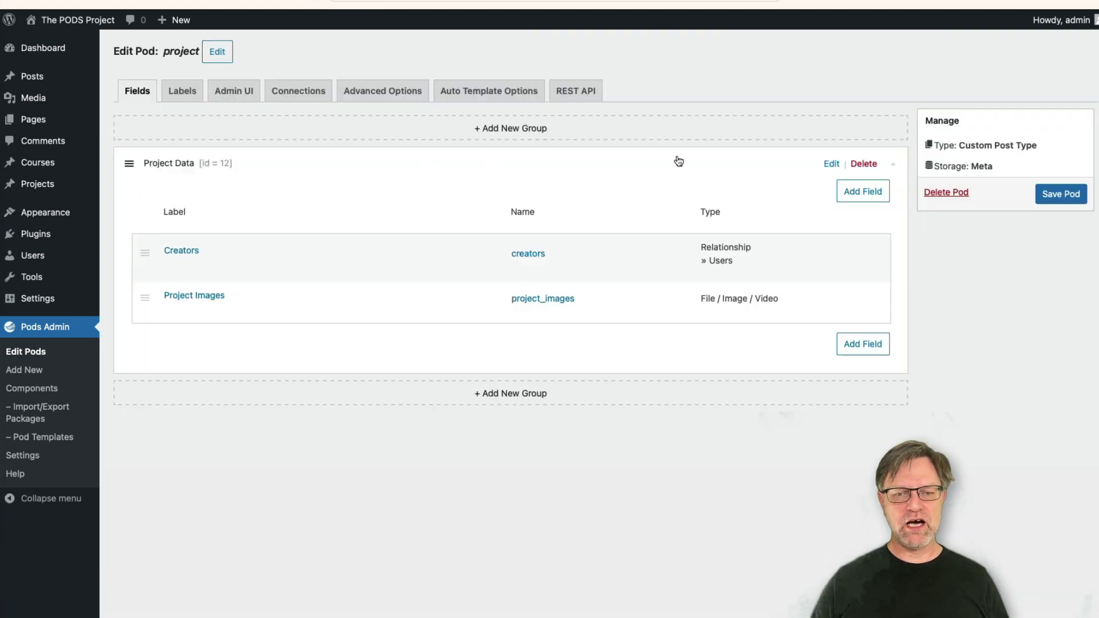
click(860, 196)
click(446, 177)
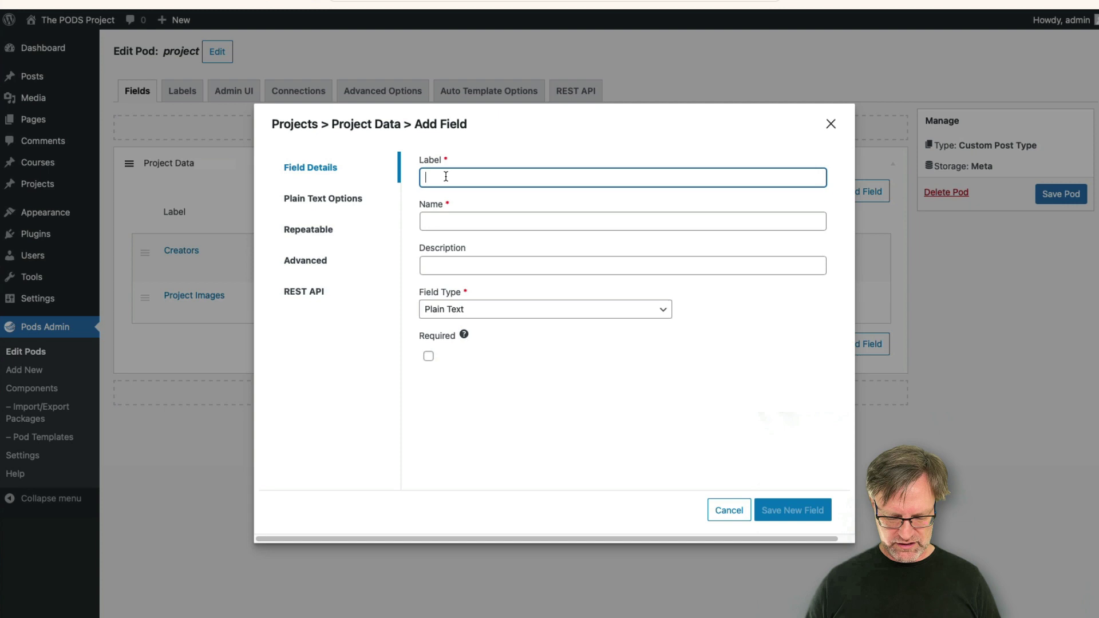
text(Course)
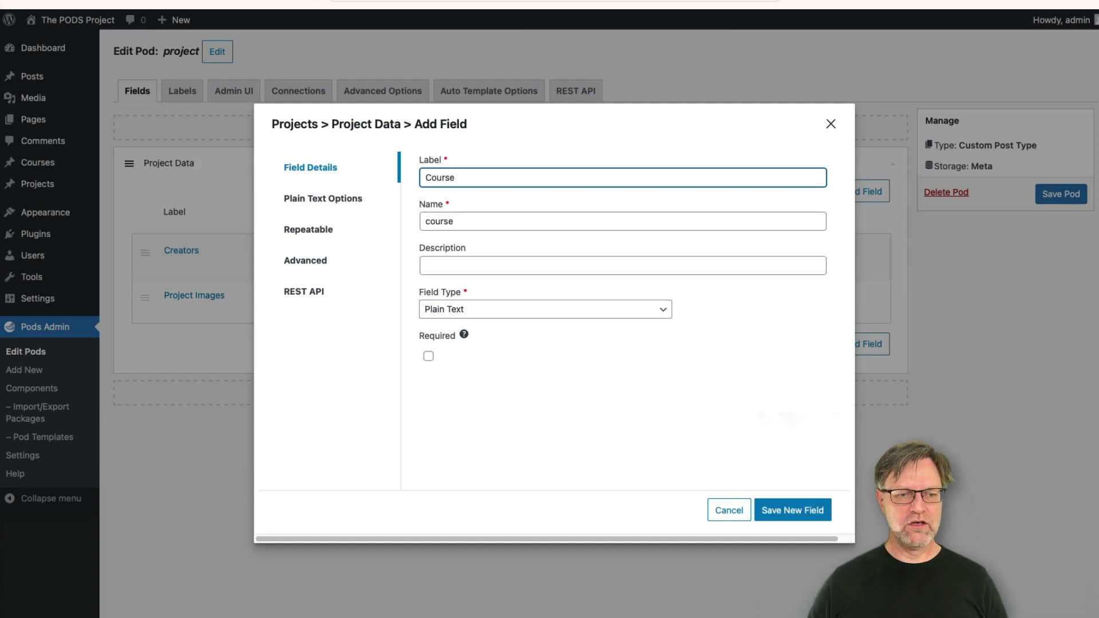
click(499, 309)
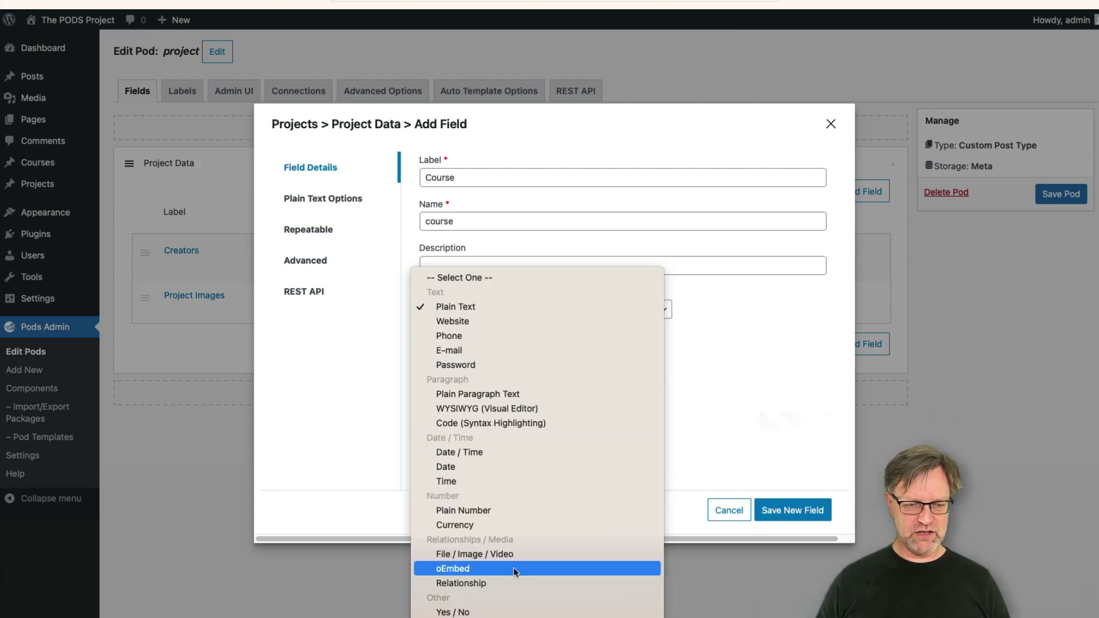
click(513, 582)
click(518, 351)
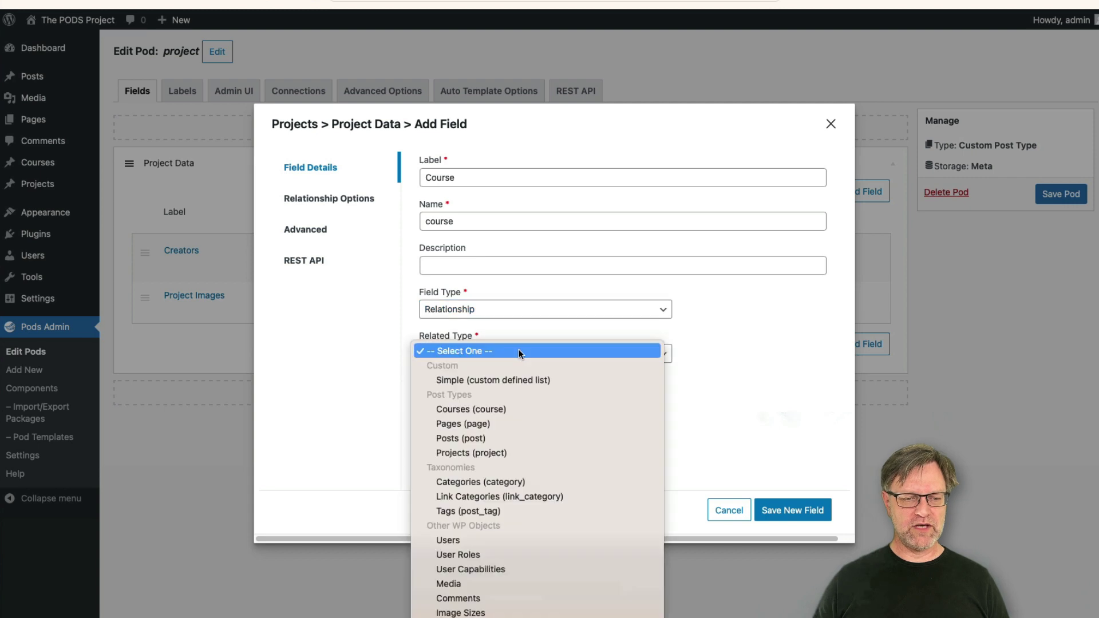
click(521, 408)
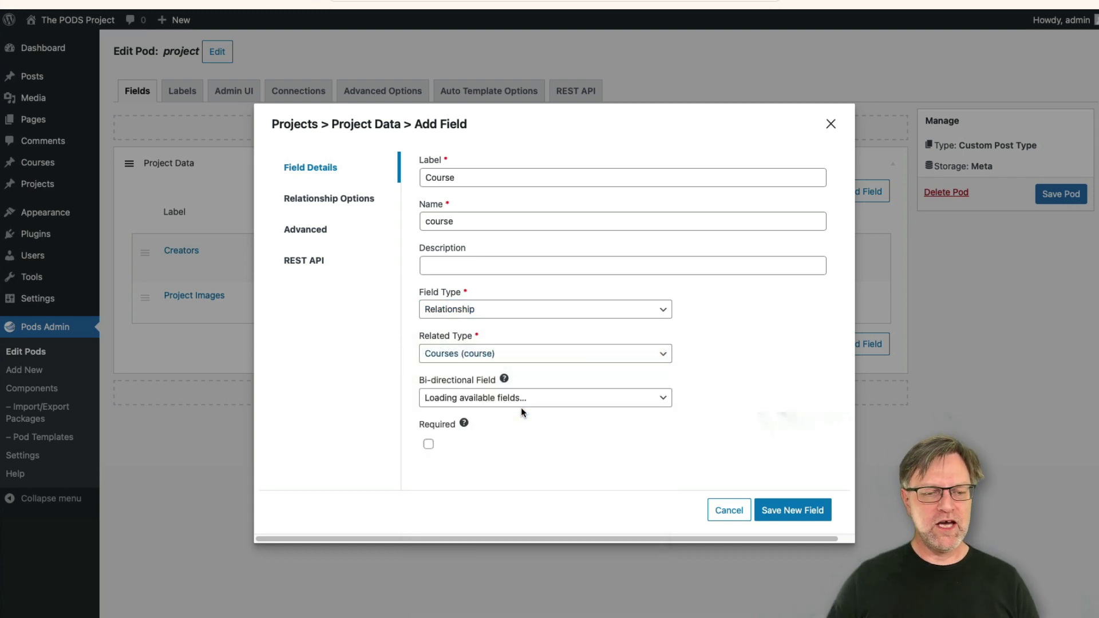
Leave the Course field without a bi-directional pair, review its relationship options, and save it
click(538, 402)
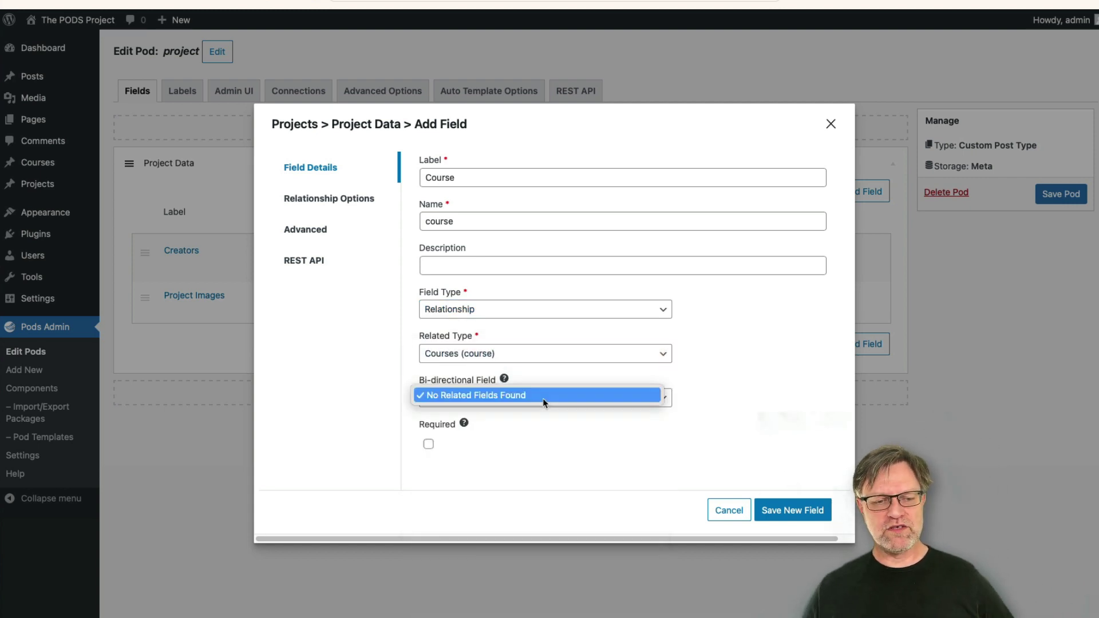
click(540, 401)
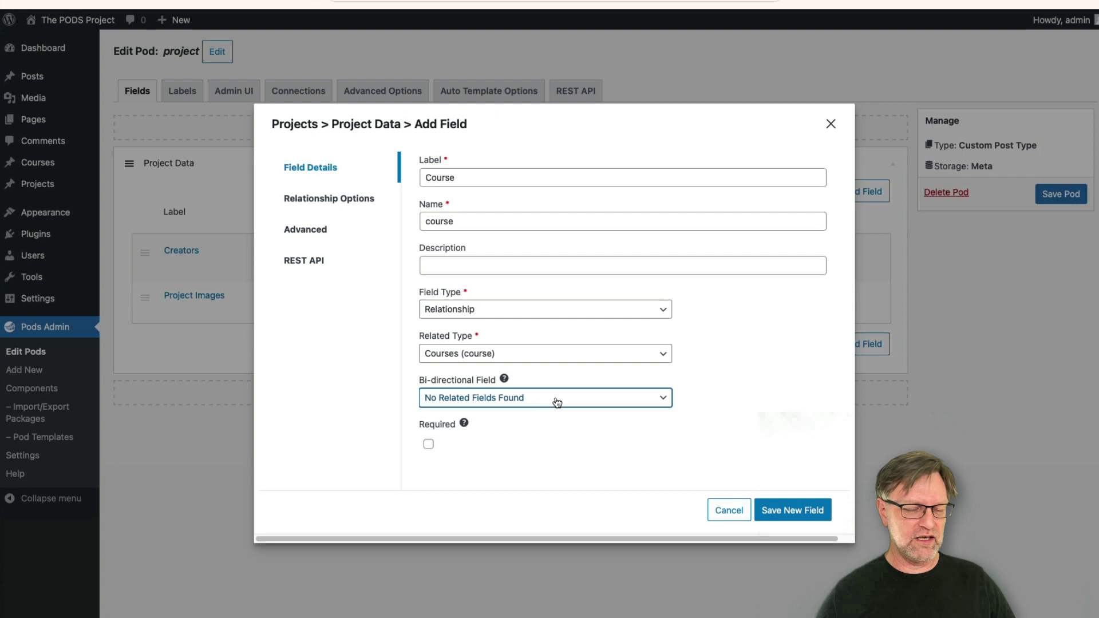
click(336, 198)
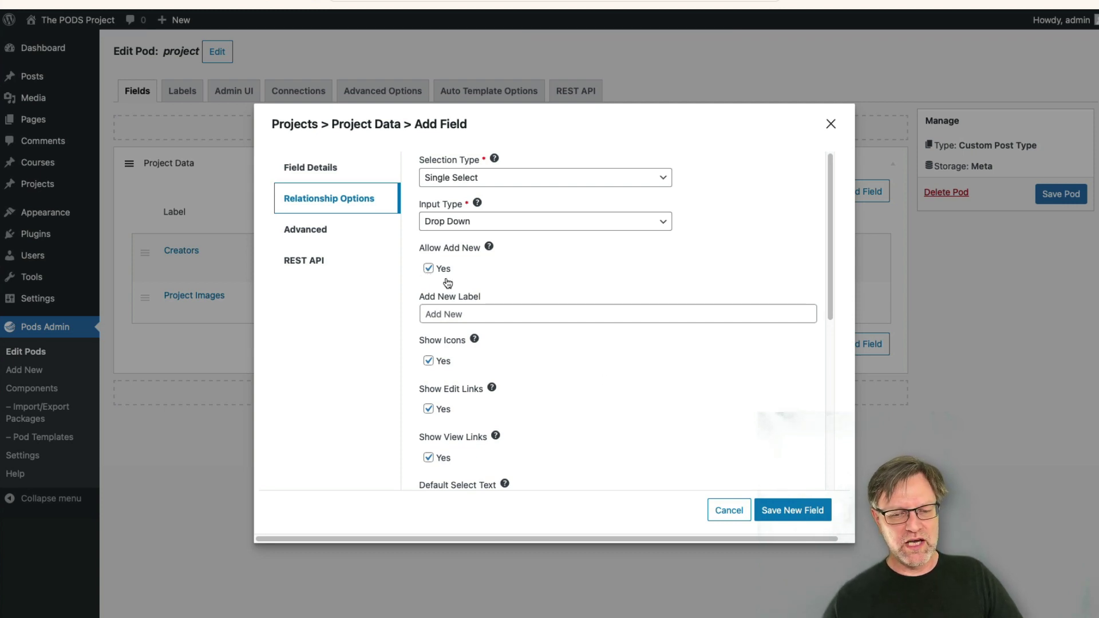
click(797, 510)
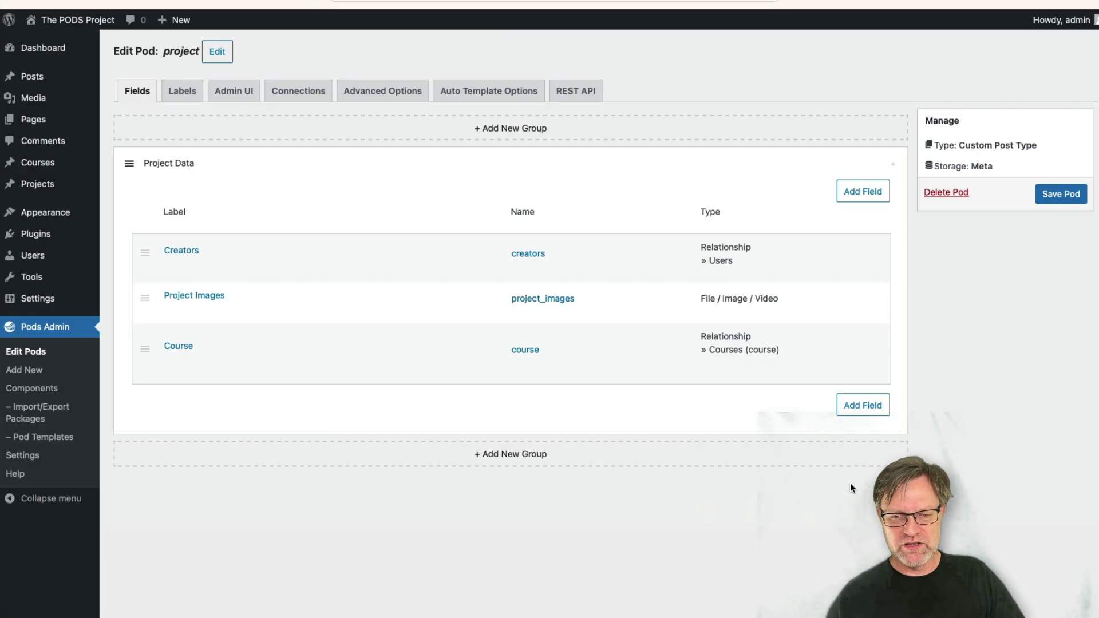
Save the Project pod, then set Courses' Projects field Bi-directional Field to Course (course) [Pod: project]
click(1060, 194)
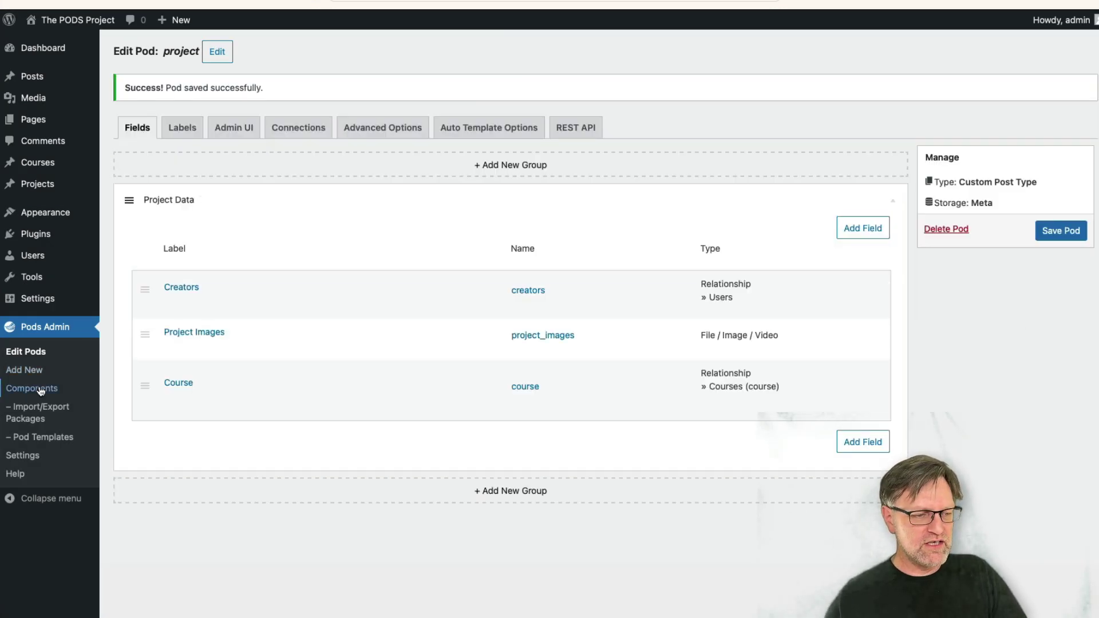
click(29, 354)
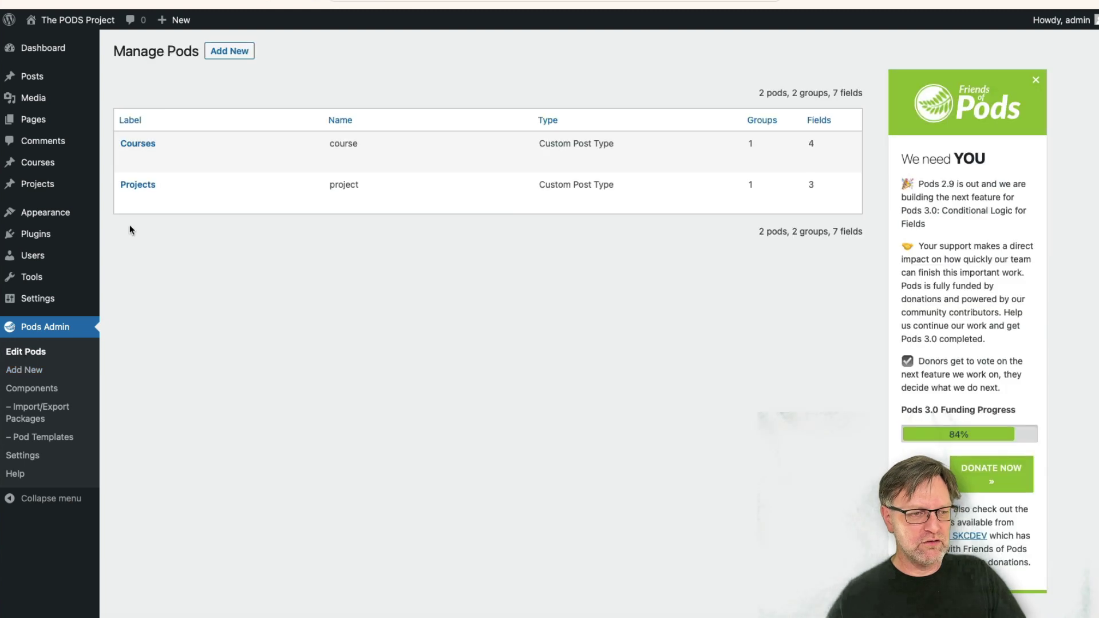
click(127, 161)
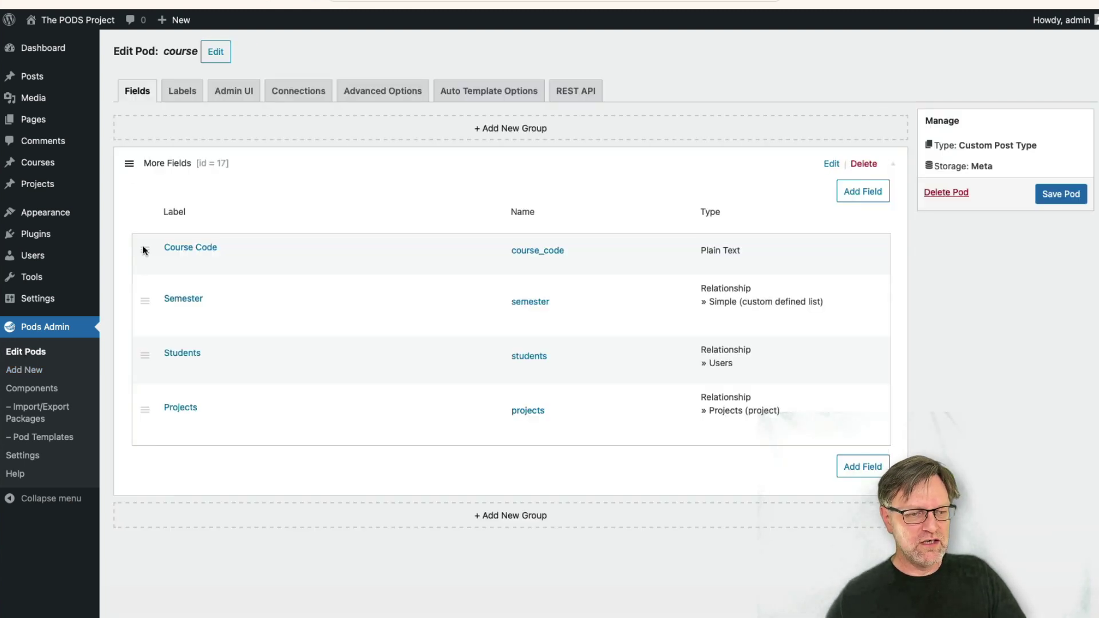
click(171, 424)
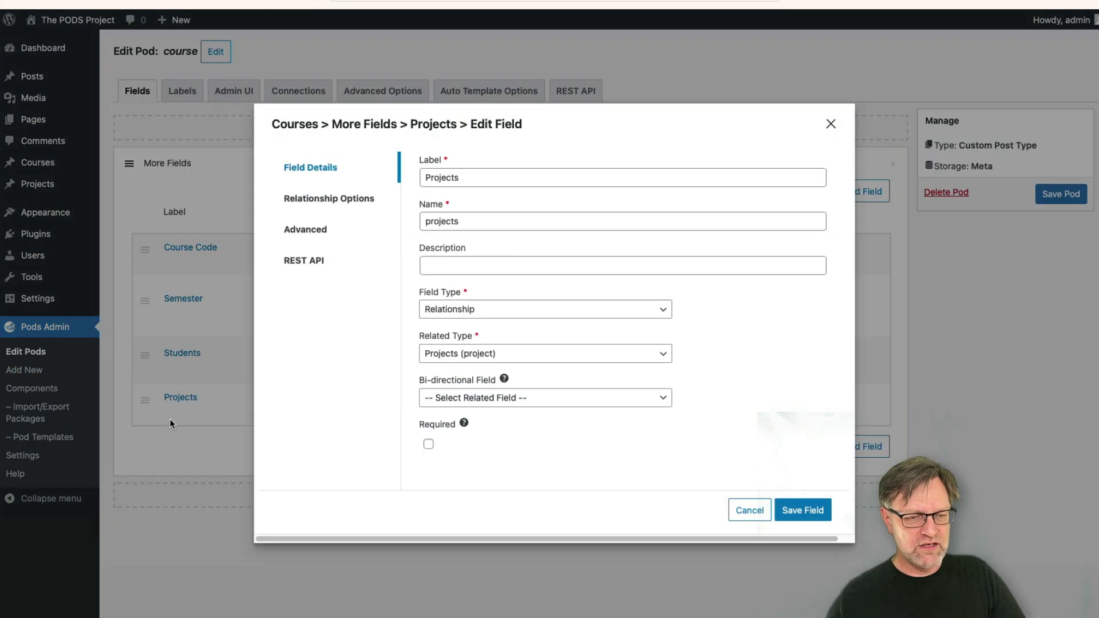
click(592, 397)
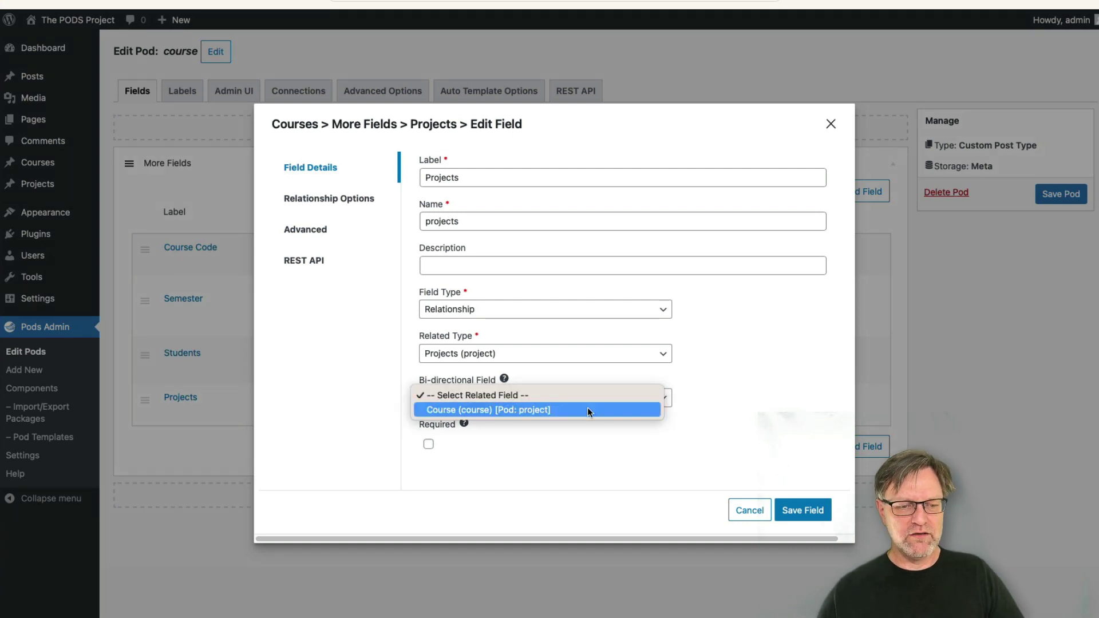
click(587, 407)
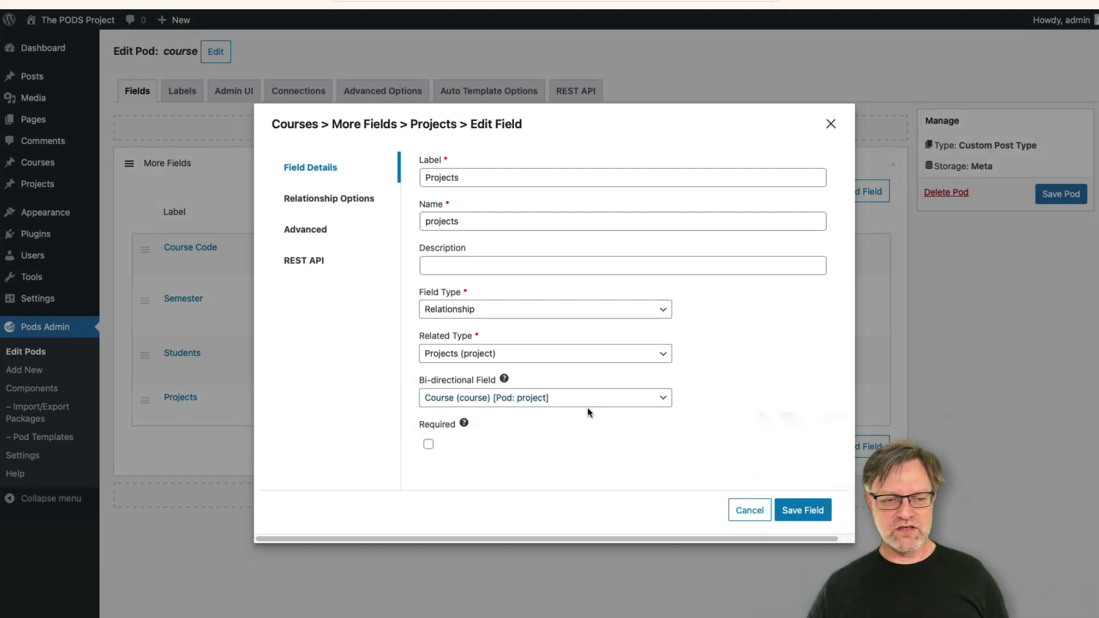
click(800, 511)
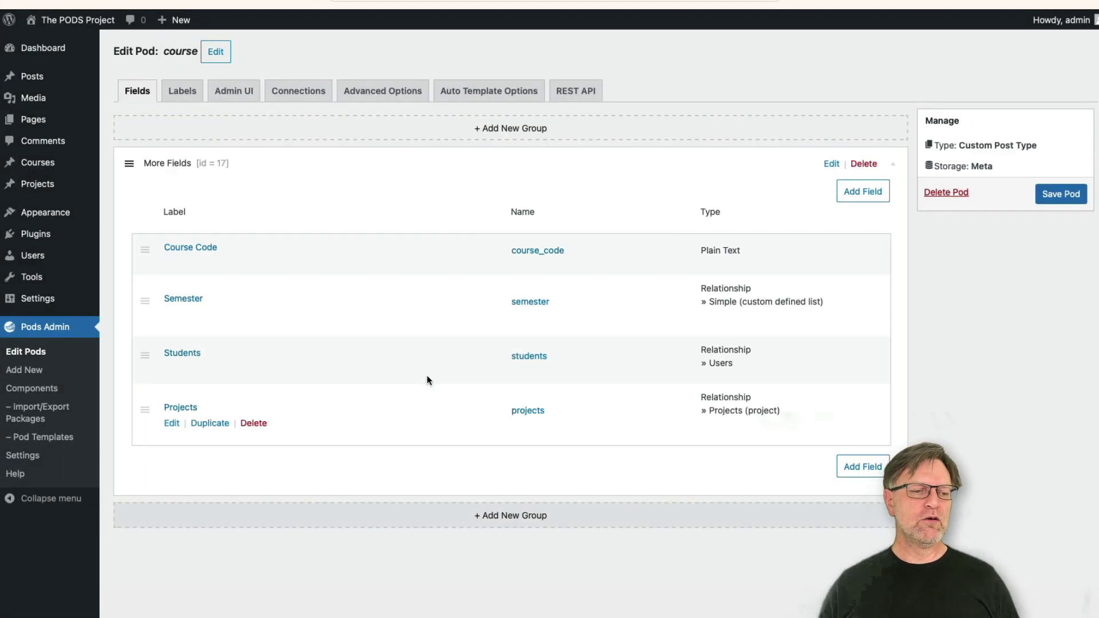
Tick Required on the Courses pod's Projects field, save the field, and save the pod
mouse_move(232, 359)
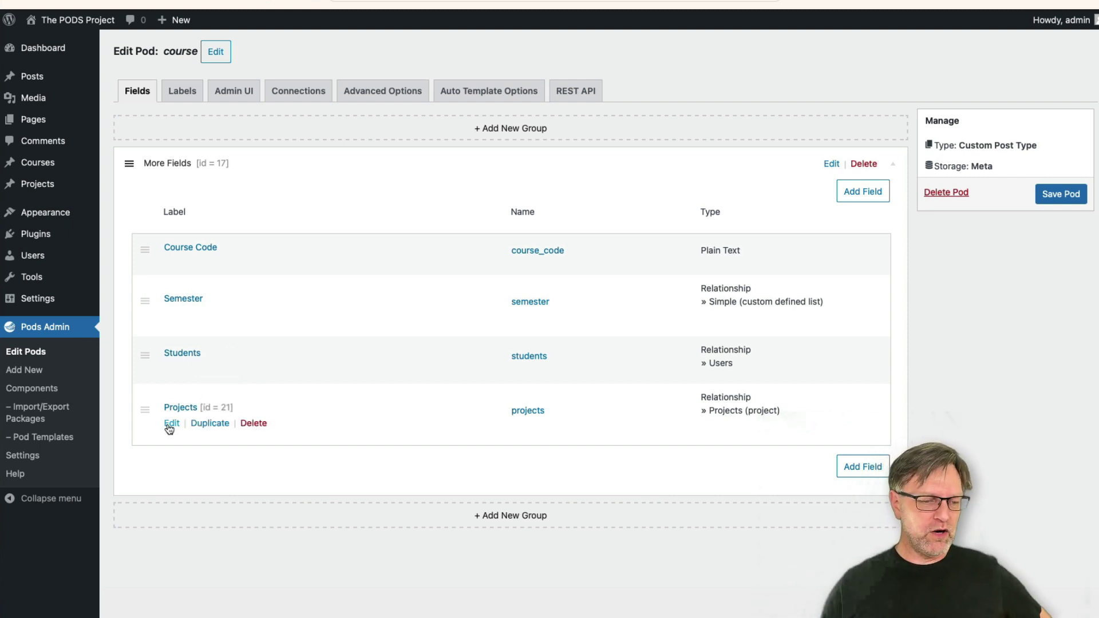
click(171, 424)
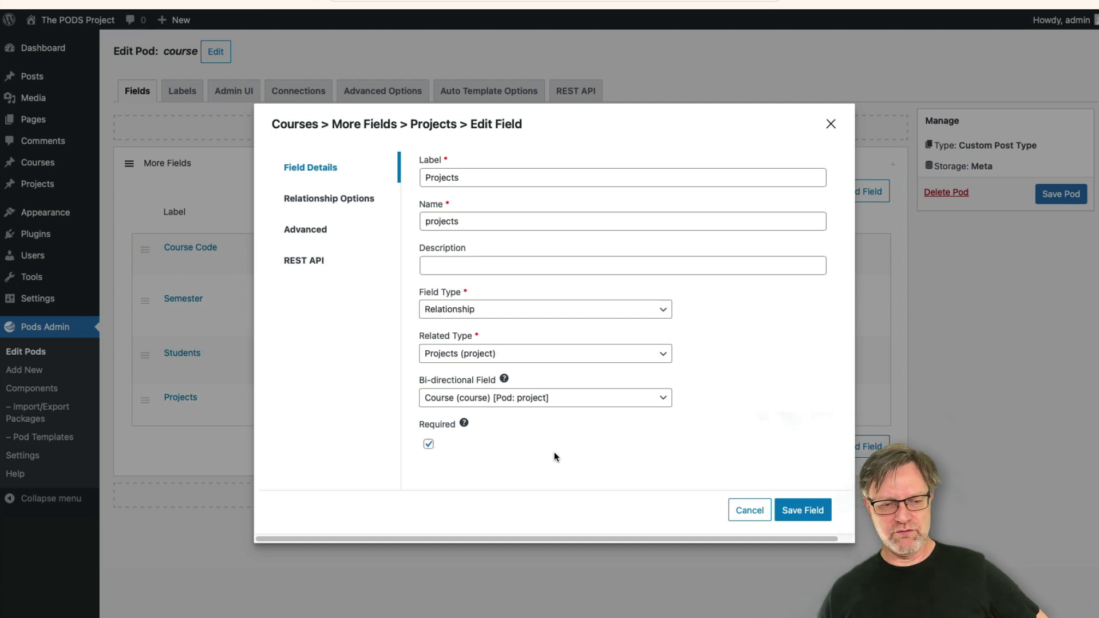
click(804, 512)
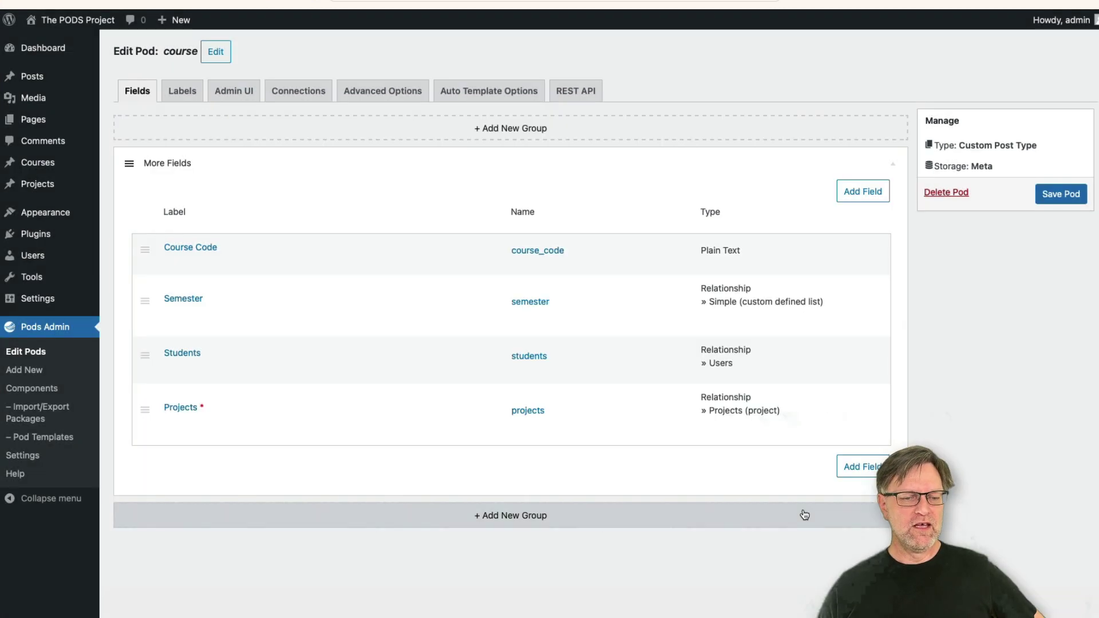
click(1064, 194)
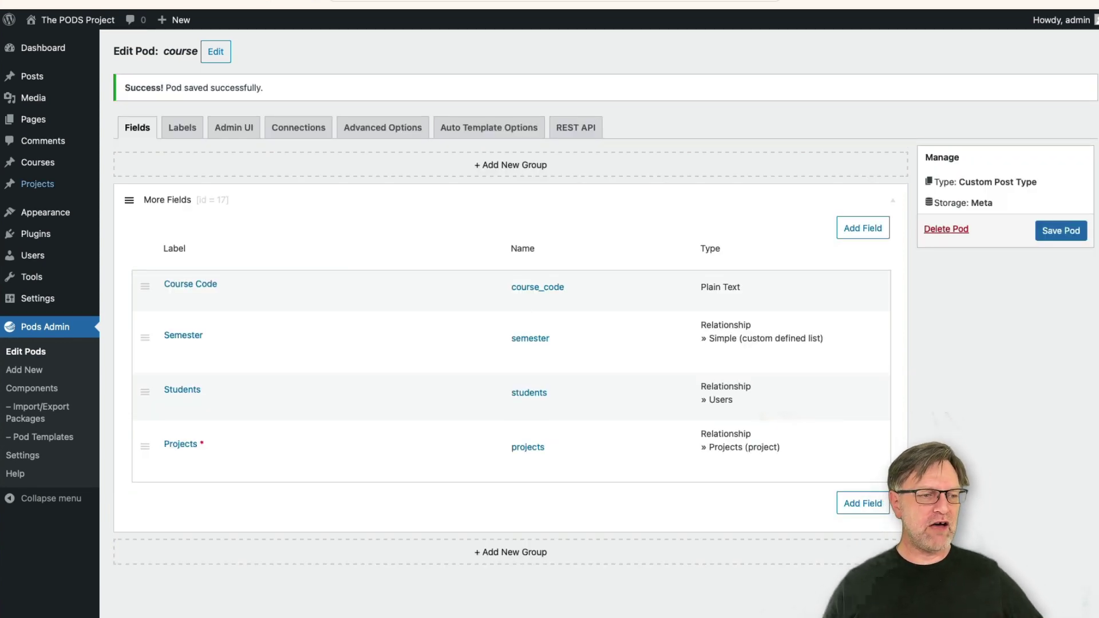
mouse_move(32, 164)
mouse_move(32, 185)
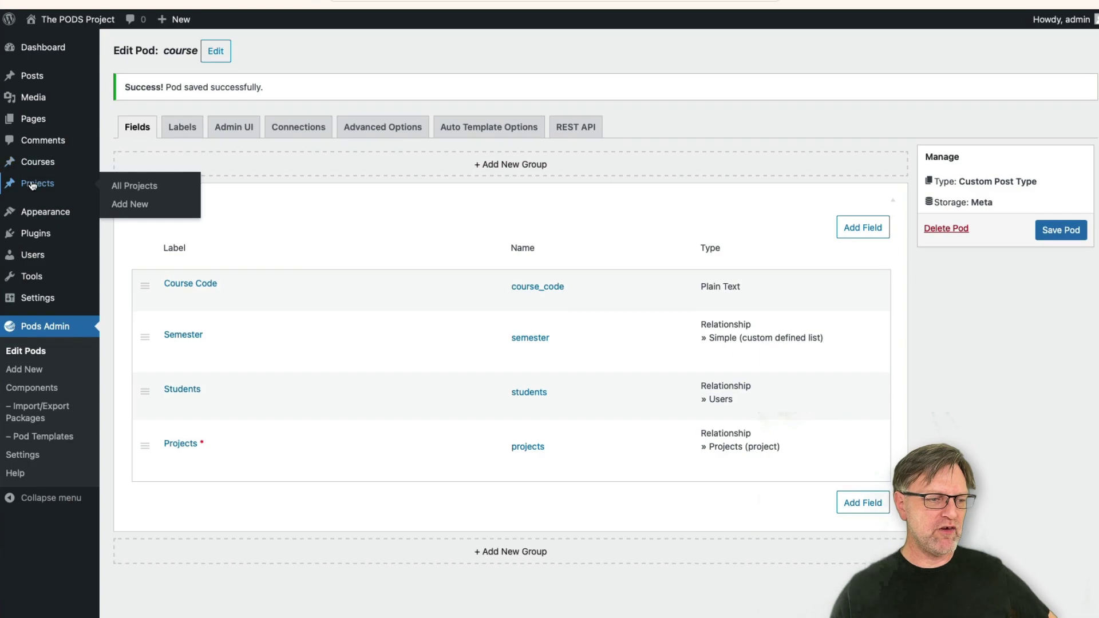